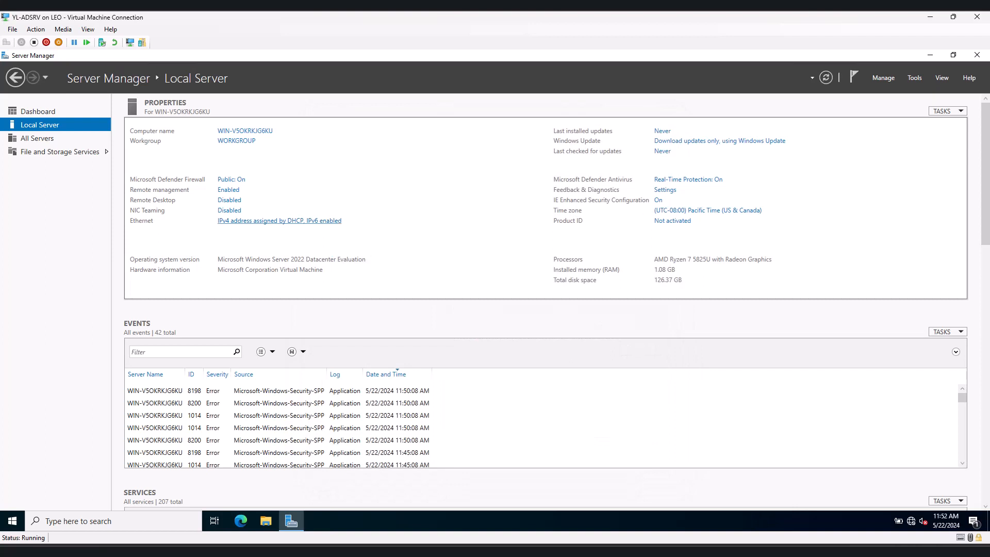
# Disable Internet Protocol Version 6 (TCP/IPv6) in the Ethernet adapter's properties
pyautogui.rightClick(283, 212)
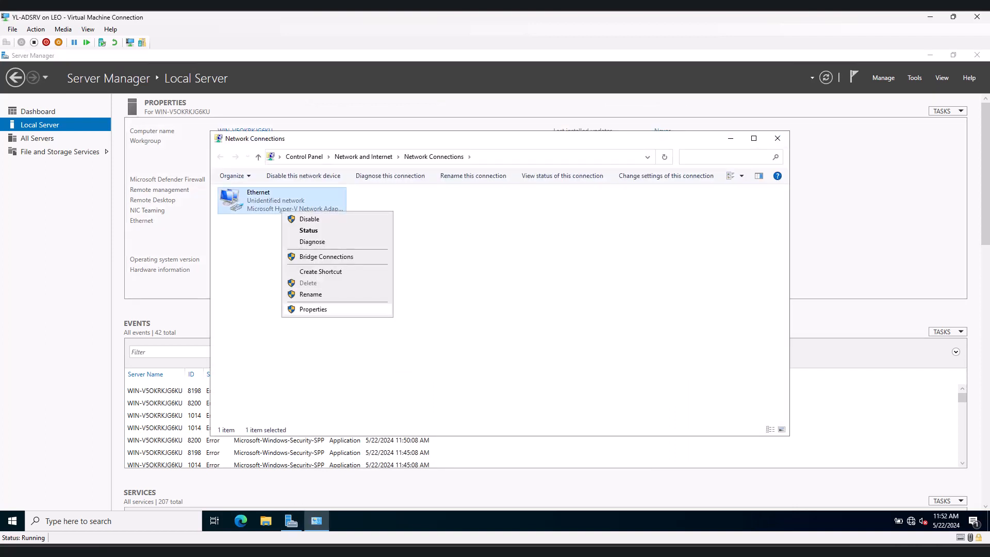
pyautogui.click(313, 309)
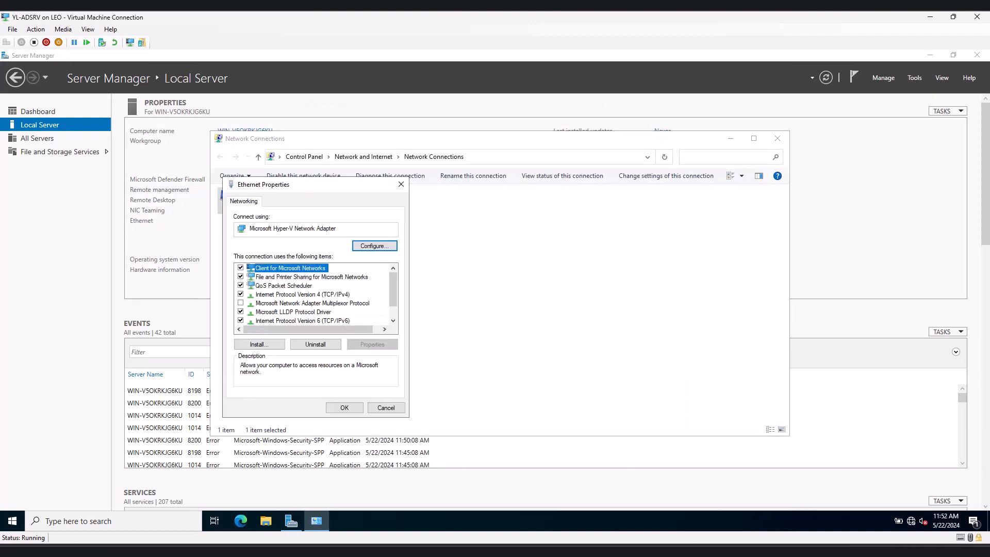
pyautogui.click(240, 321)
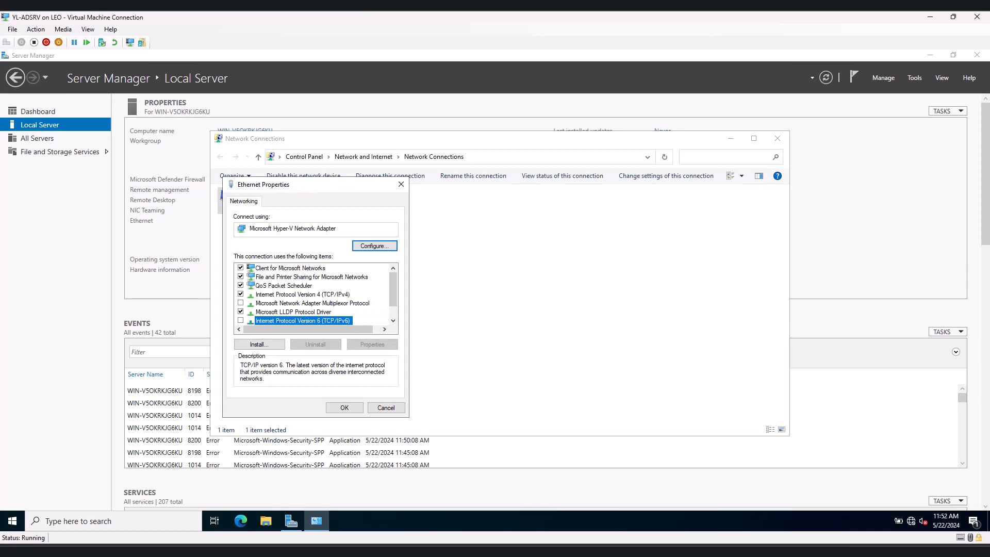
# Assign the Ethernet adapter the static IPv4 address 10.10.10.10, apply it and close the network connections
pyautogui.click(303, 294)
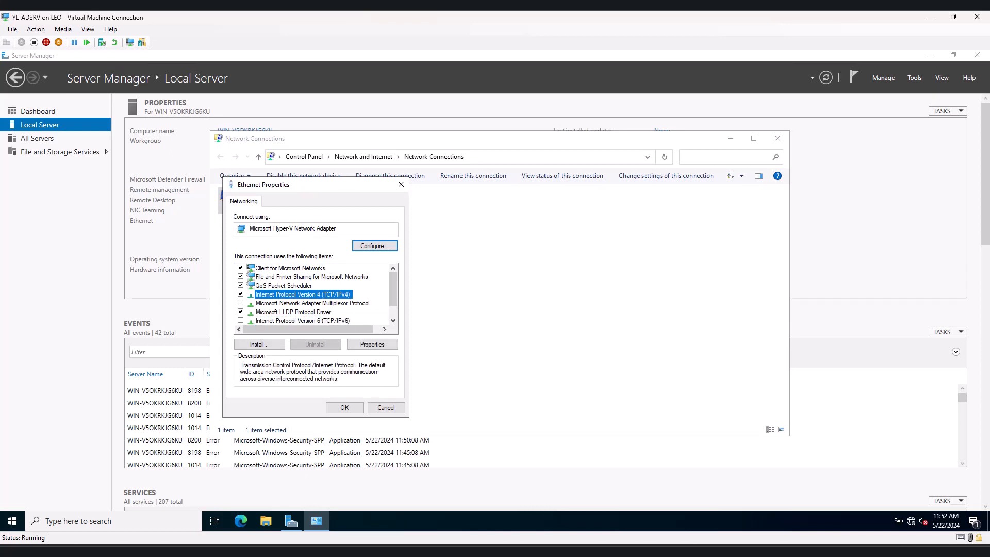
pyautogui.click(372, 344)
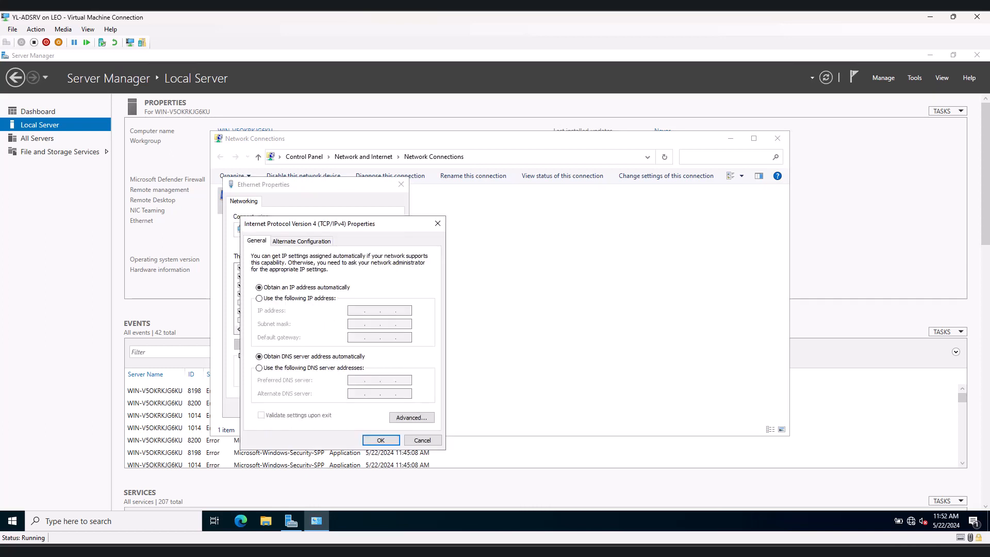
pyautogui.moveTo(341, 224); pyautogui.dragTo(515, 188)
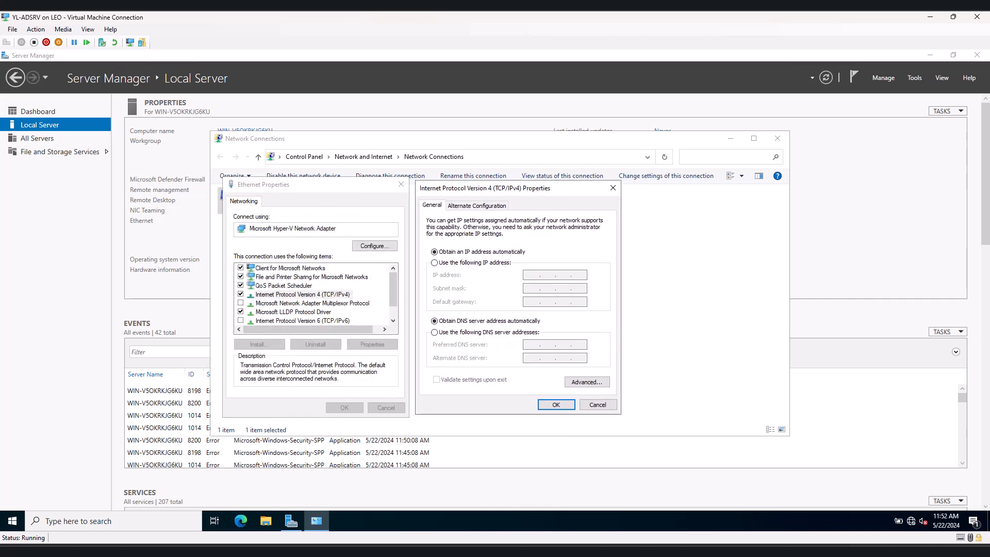
pyautogui.click(435, 263)
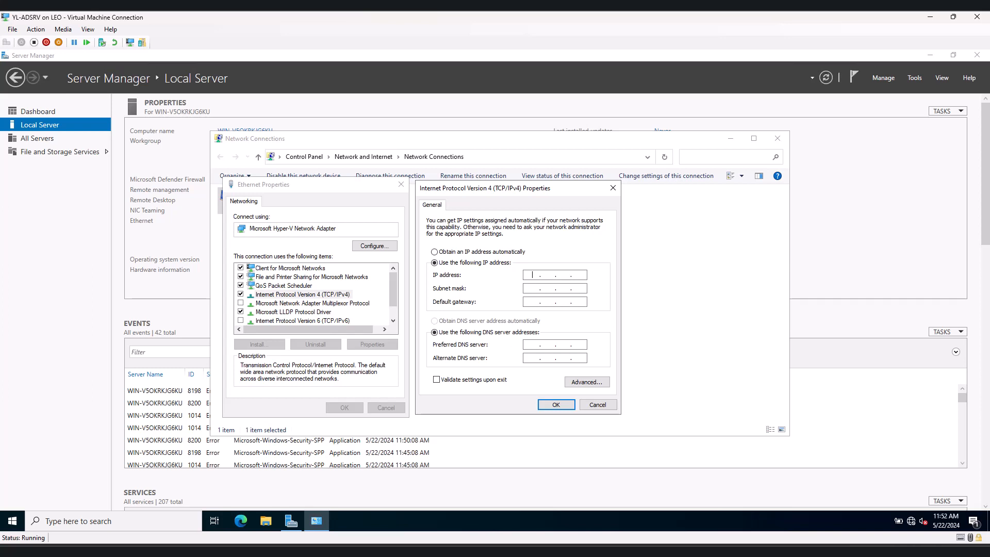
pyautogui.write('10 . 10 . 10 . 10')
pyautogui.press('Tab')
pyautogui.press('Tab')
pyautogui.press('Tab')
pyautogui.press('Tab')
pyautogui.click(556, 404)
pyautogui.click(344, 407)
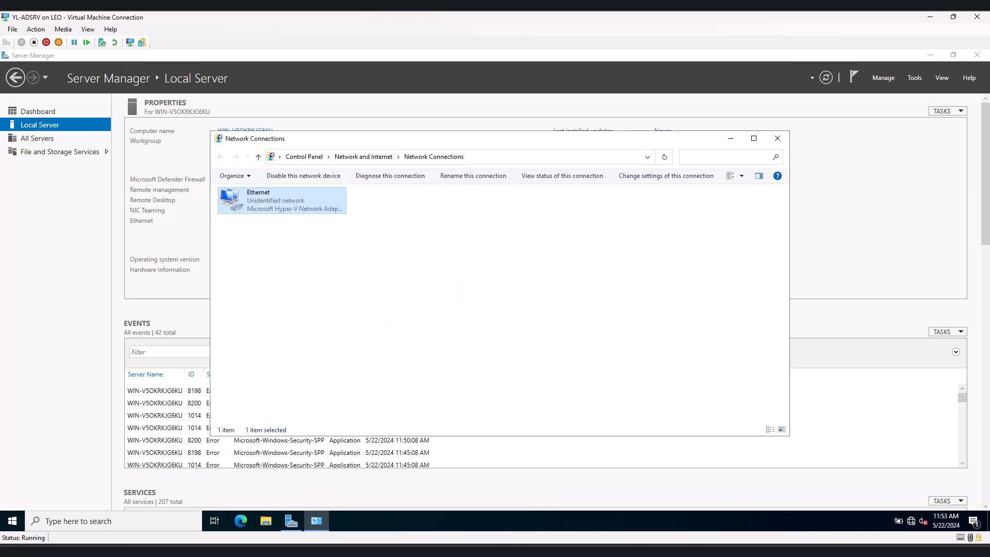
pyautogui.click(778, 138)
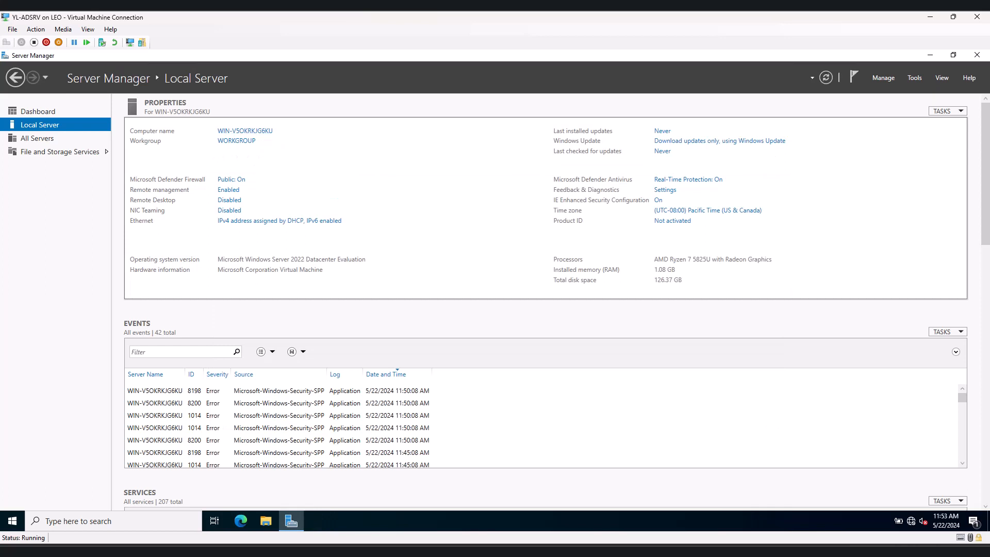
# Rename the local server's computer name to ADSRV, keeping it in the workgroup
pyautogui.click(245, 131)
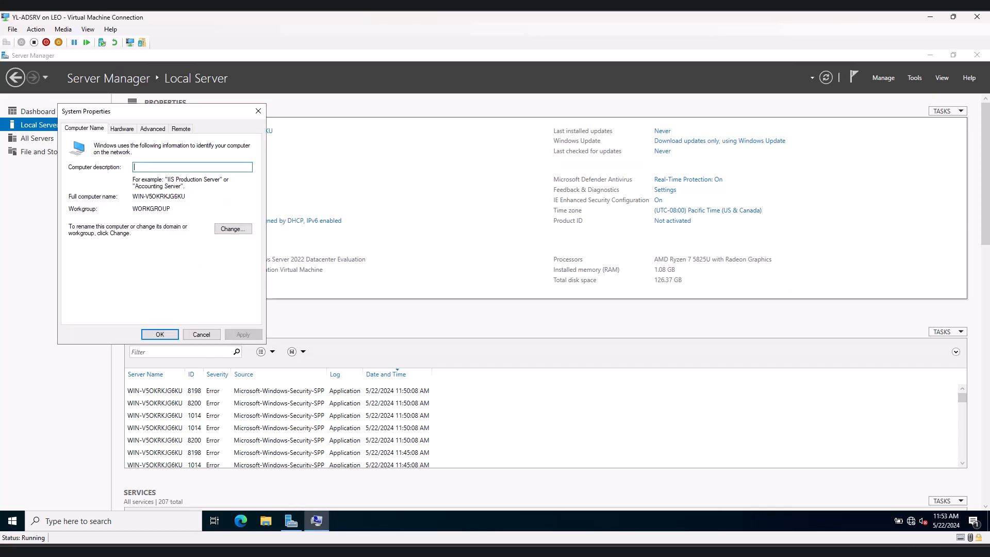
pyautogui.moveTo(190, 112); pyautogui.dragTo(535, 139)
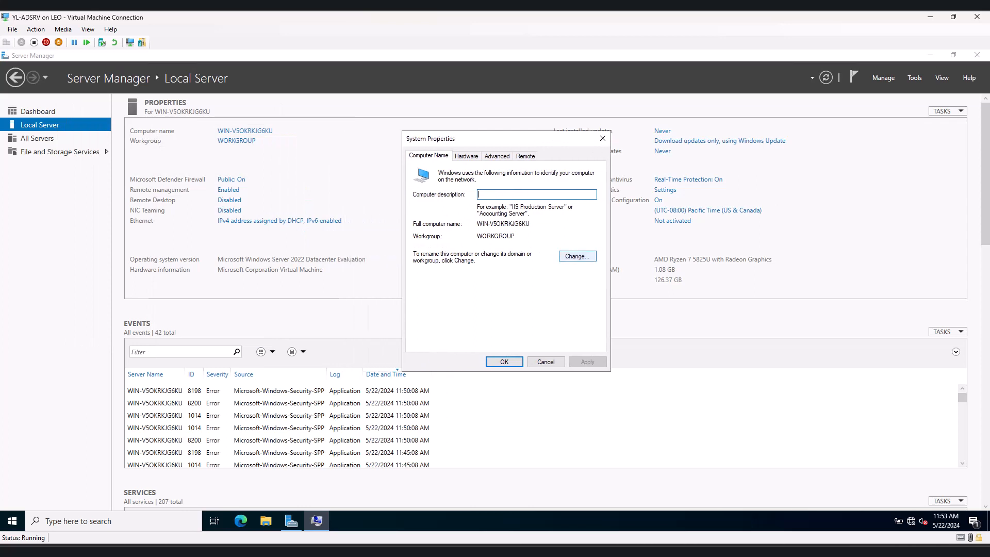
pyautogui.click(577, 257)
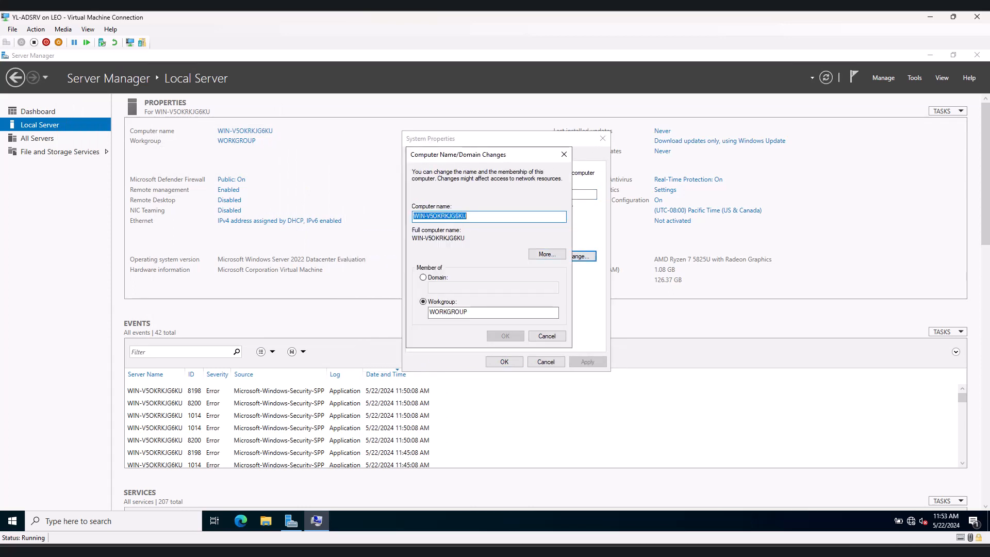
pyautogui.write('ADS')
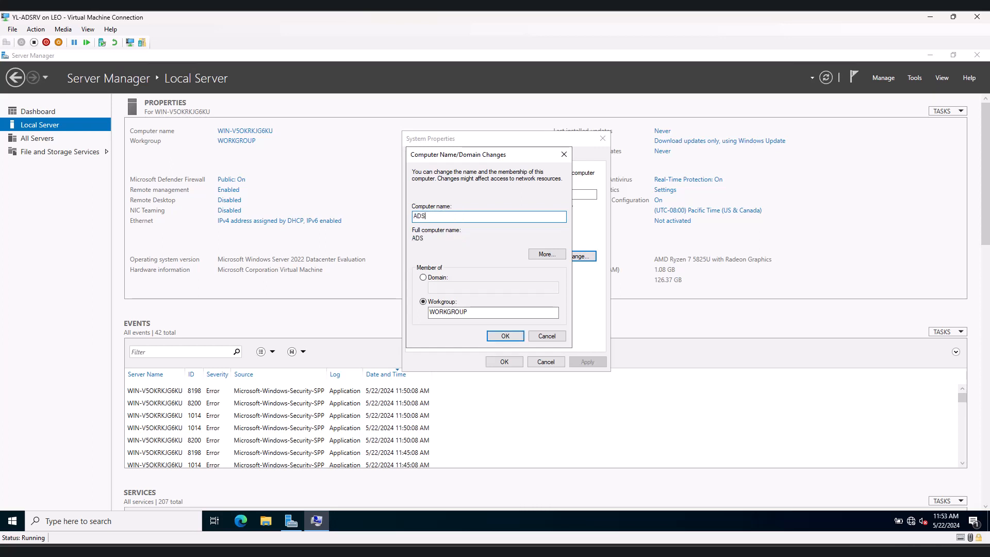
pyautogui.write('RV')
pyautogui.press('Return')
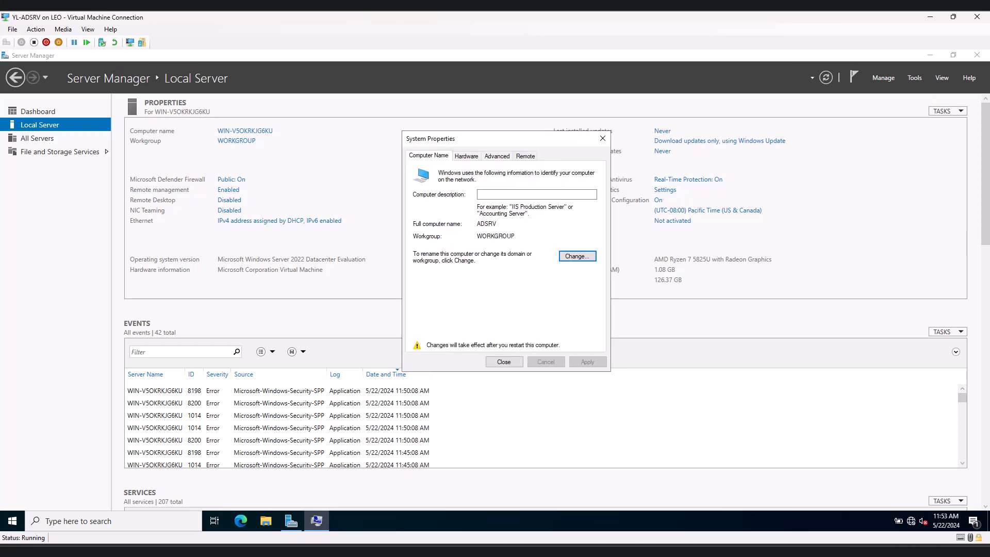
pyautogui.press('Return')
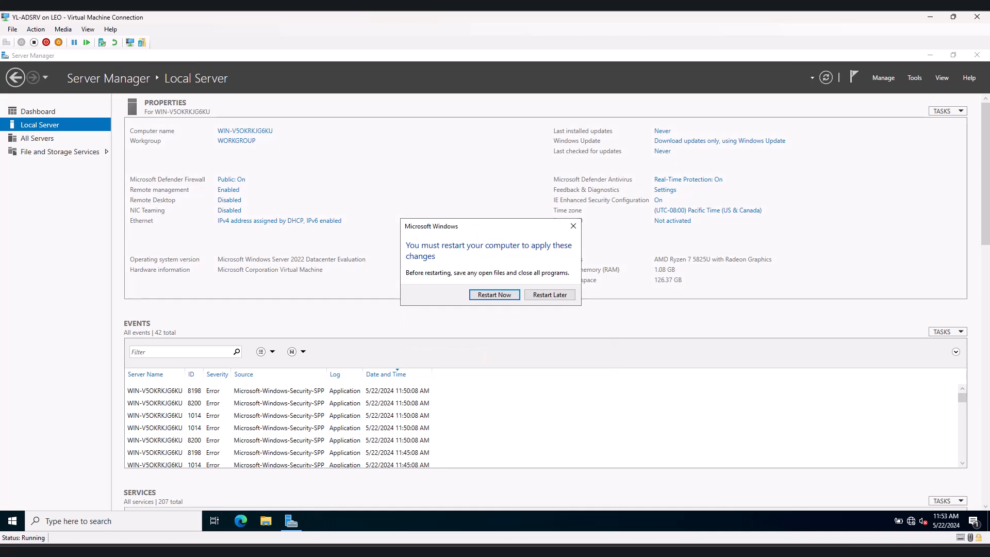
# Restart the server to apply the new name and sign in as Administrator with the account password
pyautogui.press('Return')
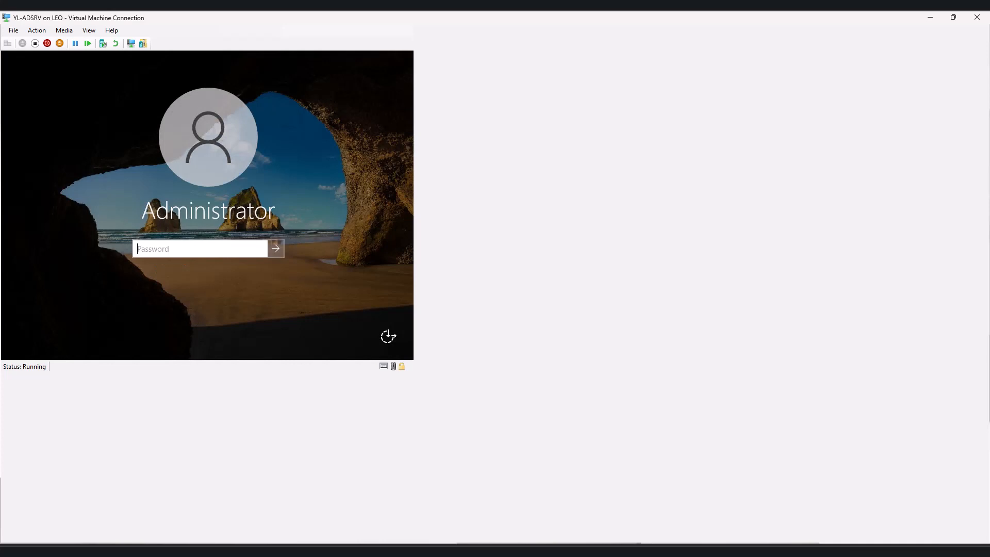
pyautogui.write('*****')
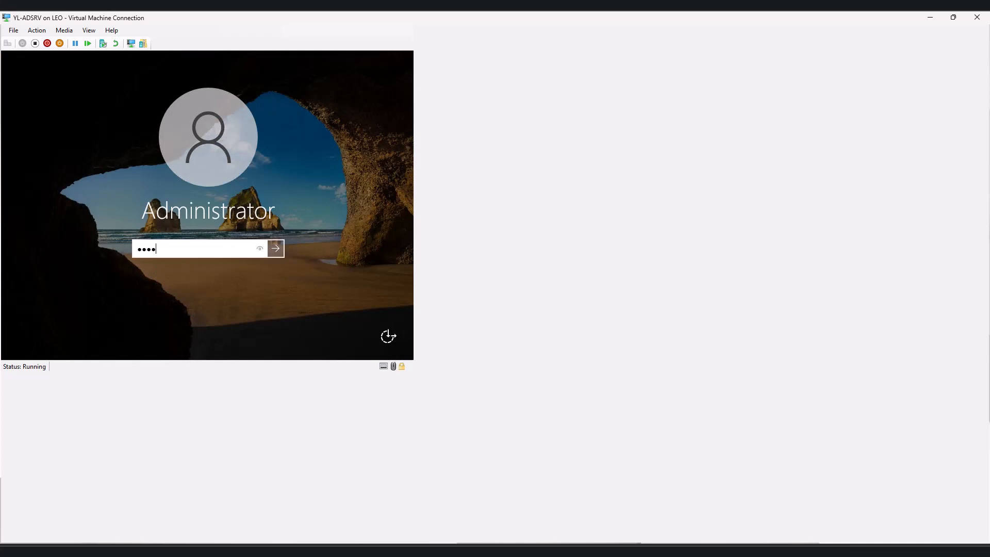
pyautogui.write('***')
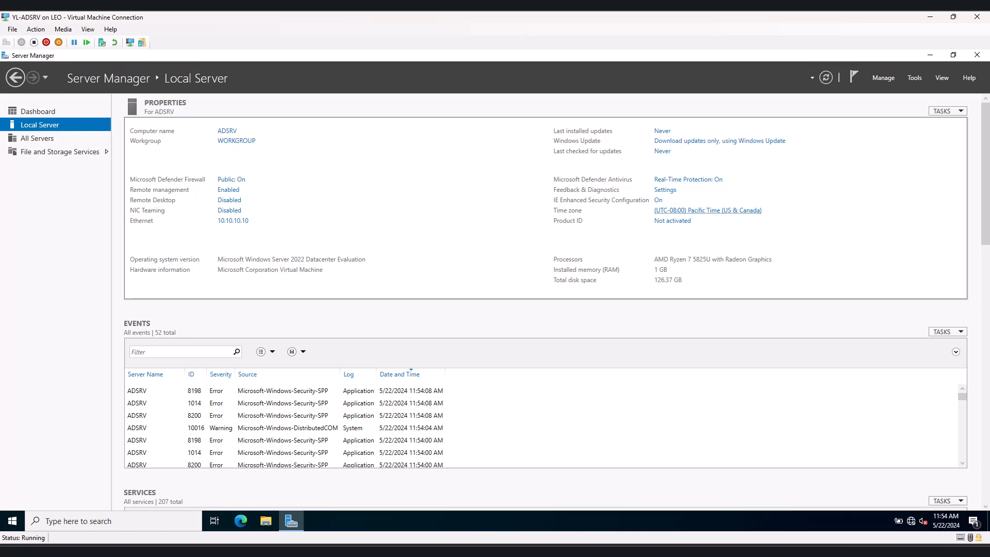
# Set the server's time zone to (UTC+05:30) Chennai, Kolkata, Mumbai, New Delhi
pyautogui.click(707, 210)
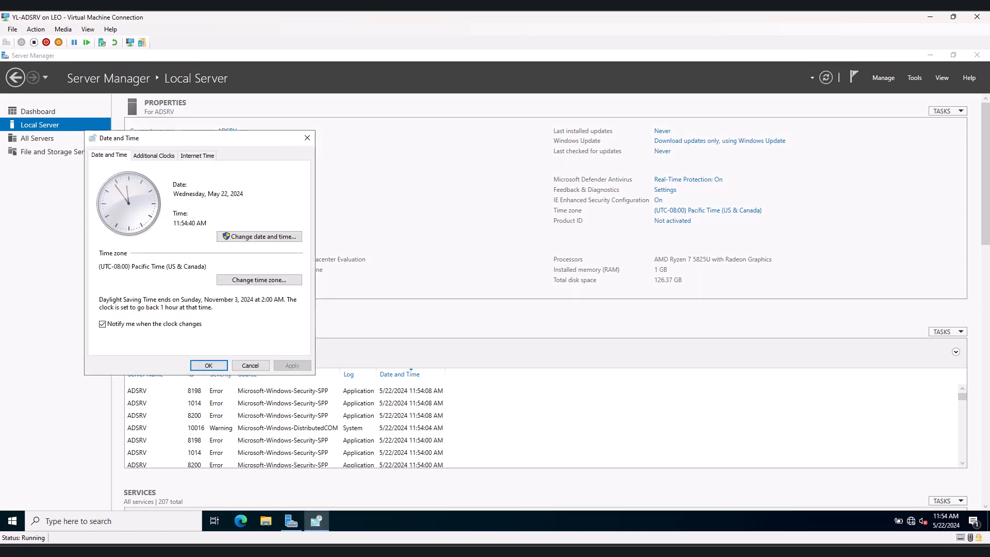
pyautogui.moveTo(206, 137); pyautogui.dragTo(254, 121)
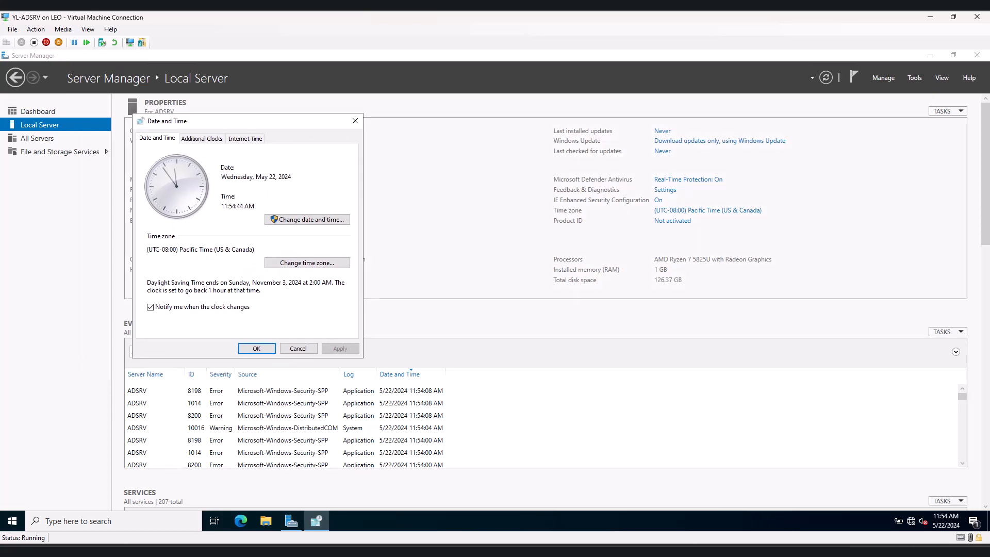
pyautogui.click(307, 263)
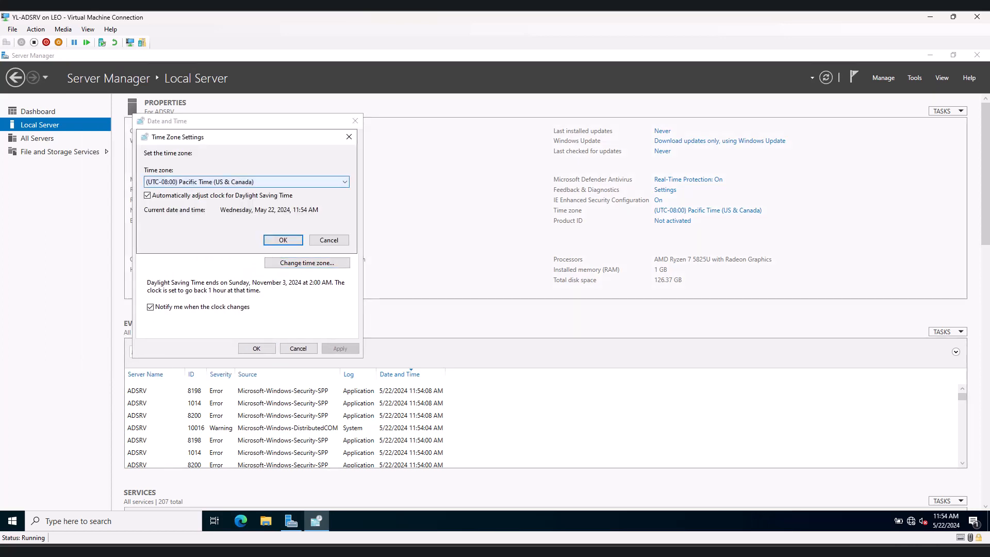
pyautogui.click(304, 182)
pyautogui.scroll(-10, 299, 269)
pyautogui.scroll(-13, 294, 289)
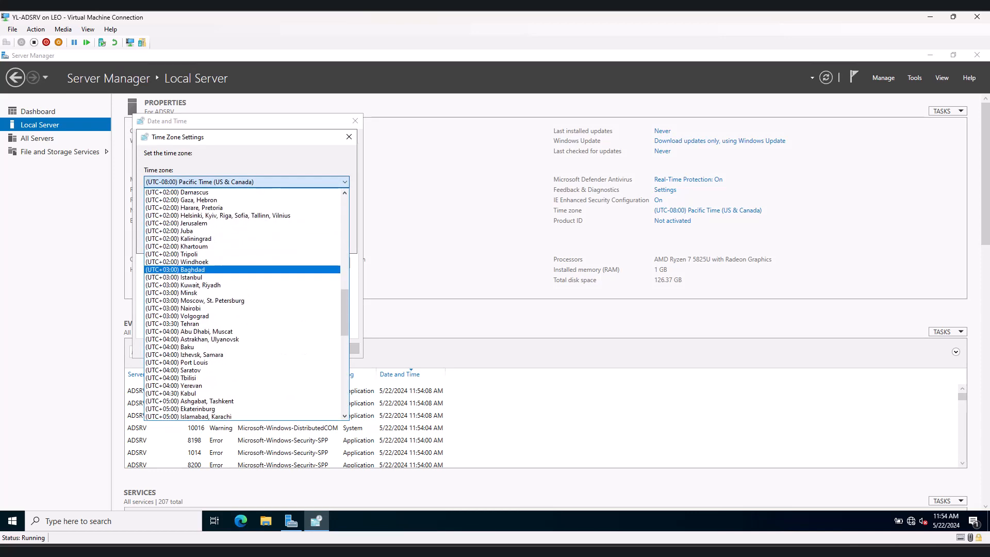
pyautogui.click(294, 290)
pyautogui.click(283, 240)
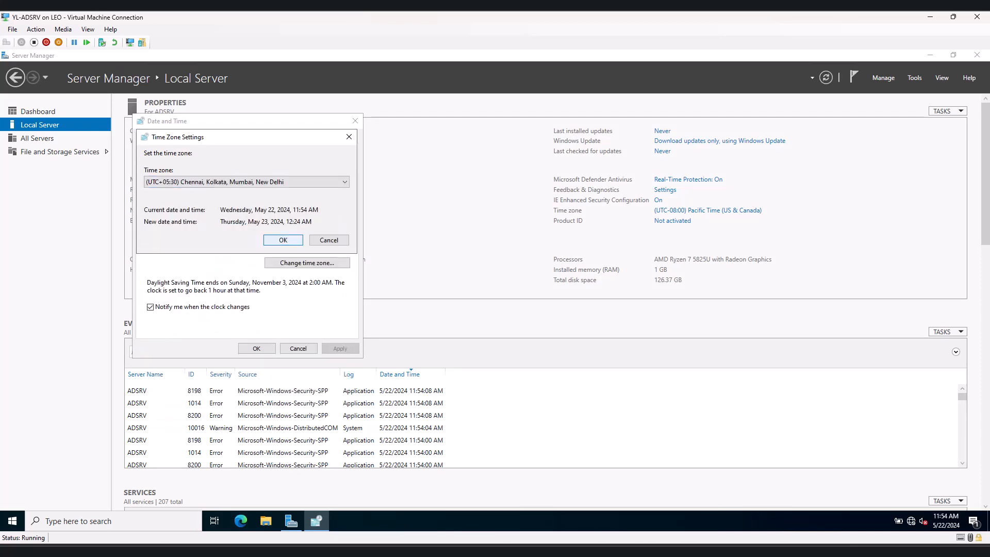
pyautogui.click(256, 348)
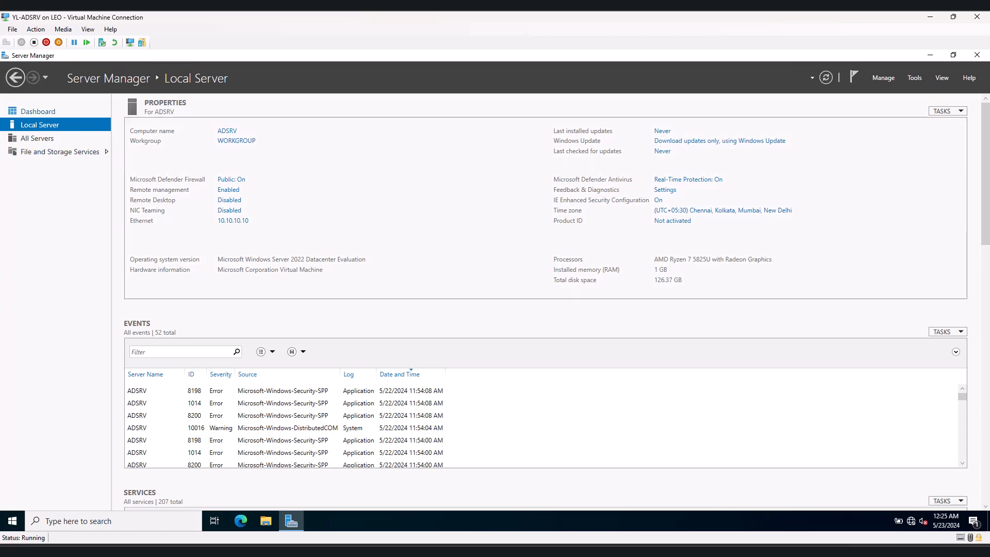
# Start adding roles and features from the dashboard, skipping the introductory page by default, as a role-based installation on ADSRV
pyautogui.click(38, 111)
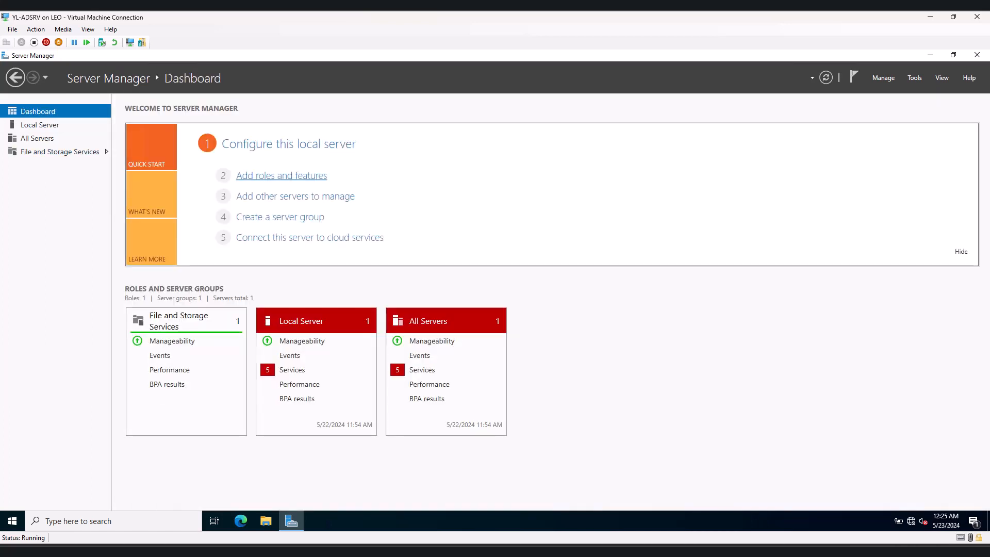
pyautogui.click(281, 176)
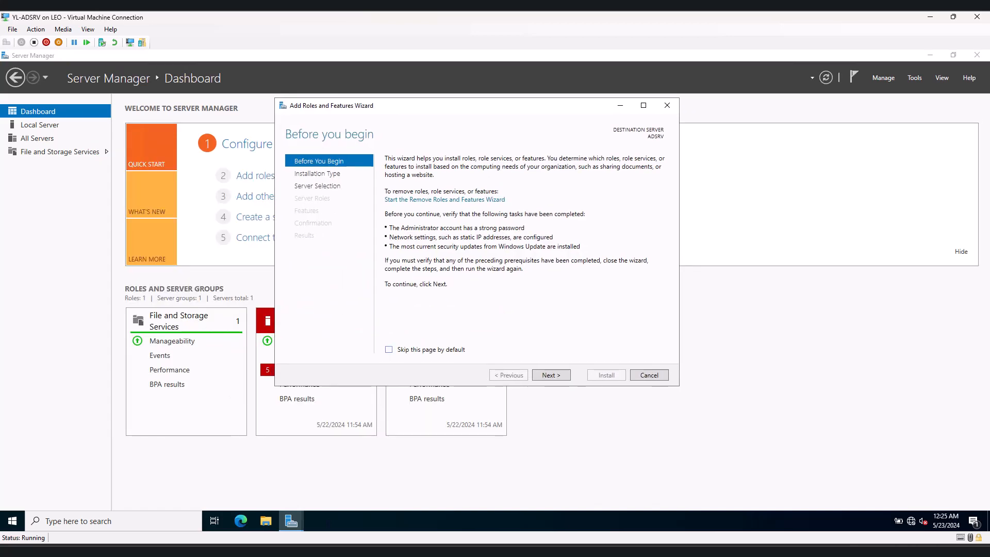
pyautogui.click(389, 349)
pyautogui.click(551, 375)
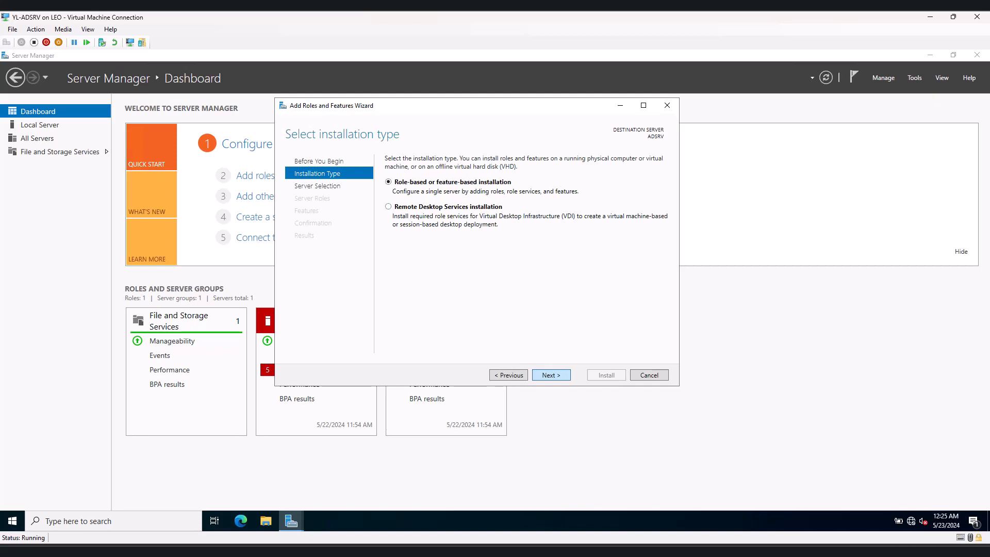
pyautogui.click(551, 375)
pyautogui.click(551, 374)
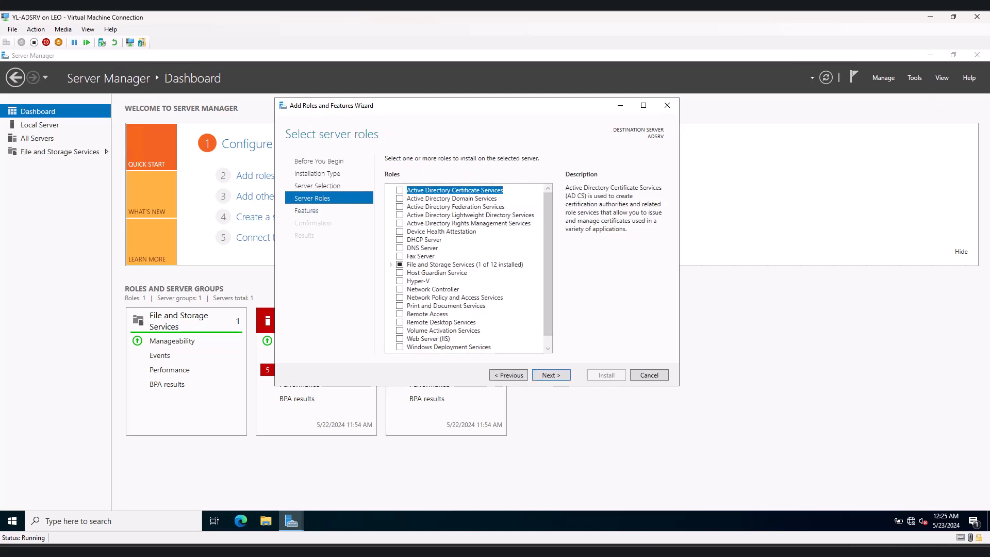
# Install the DNS Server role with its required management tools and no extra features, and close the wizard
pyautogui.click(399, 248)
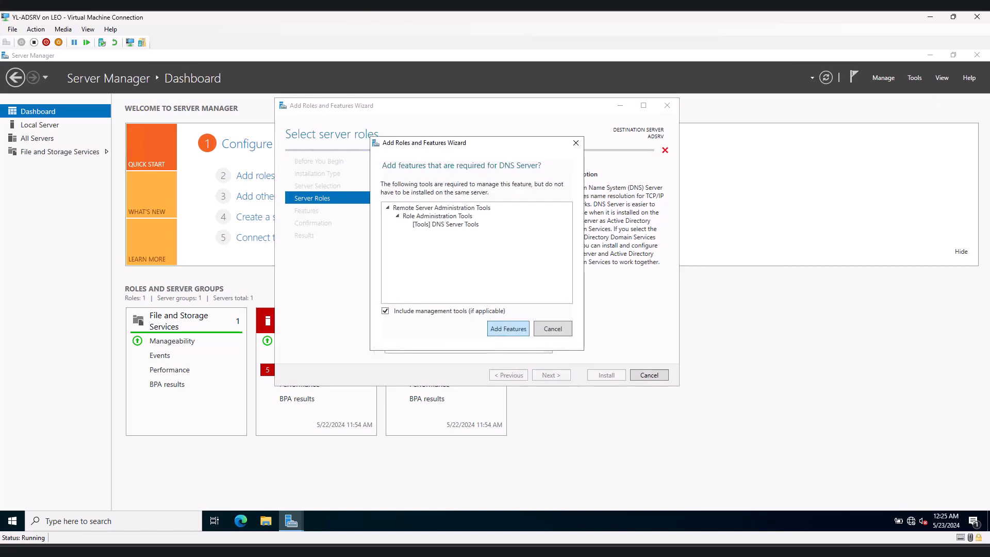
pyautogui.click(507, 329)
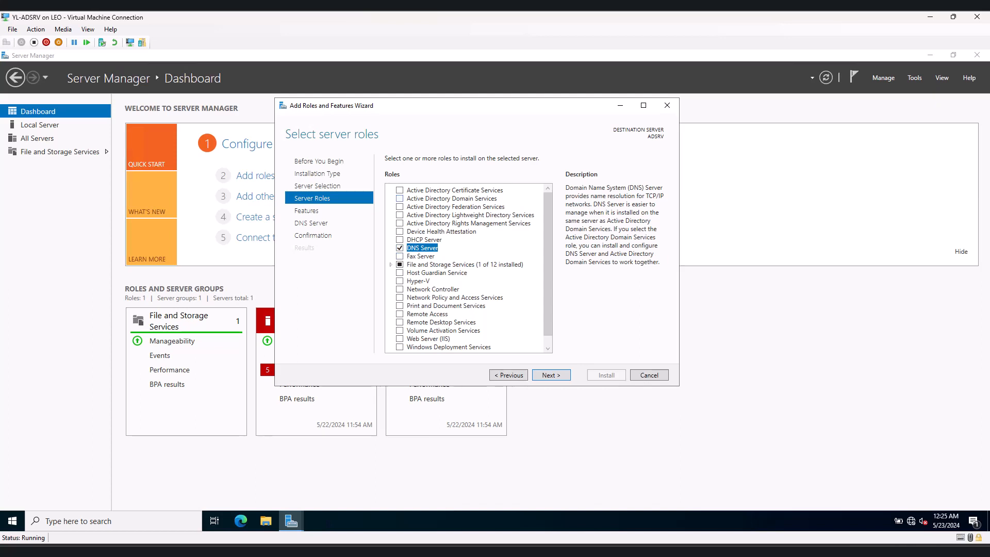
pyautogui.click(551, 375)
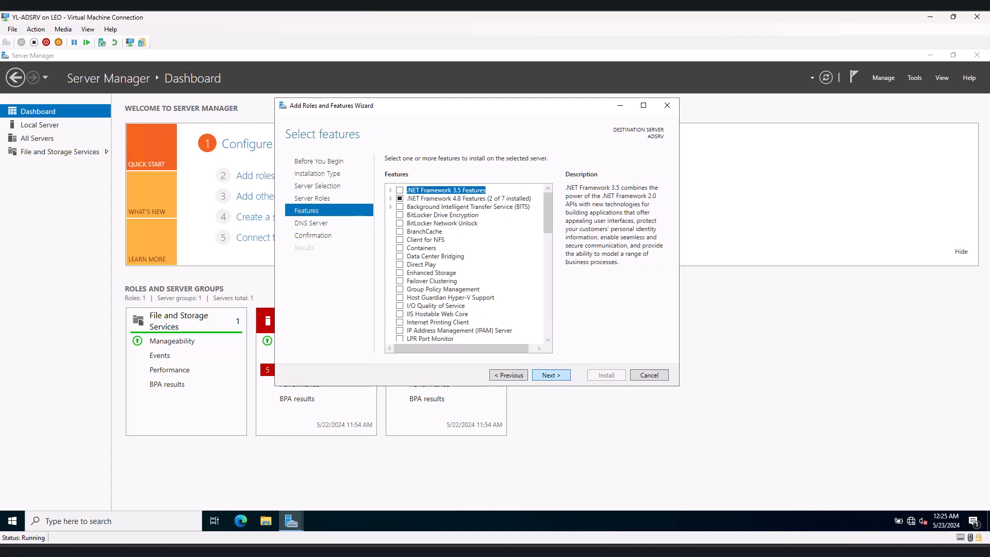
pyautogui.click(550, 375)
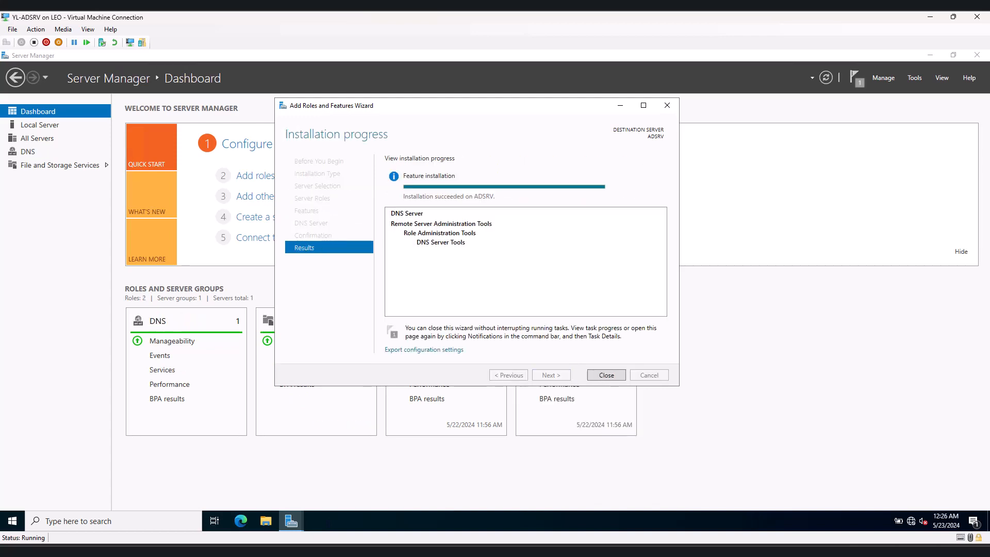
pyautogui.click(606, 374)
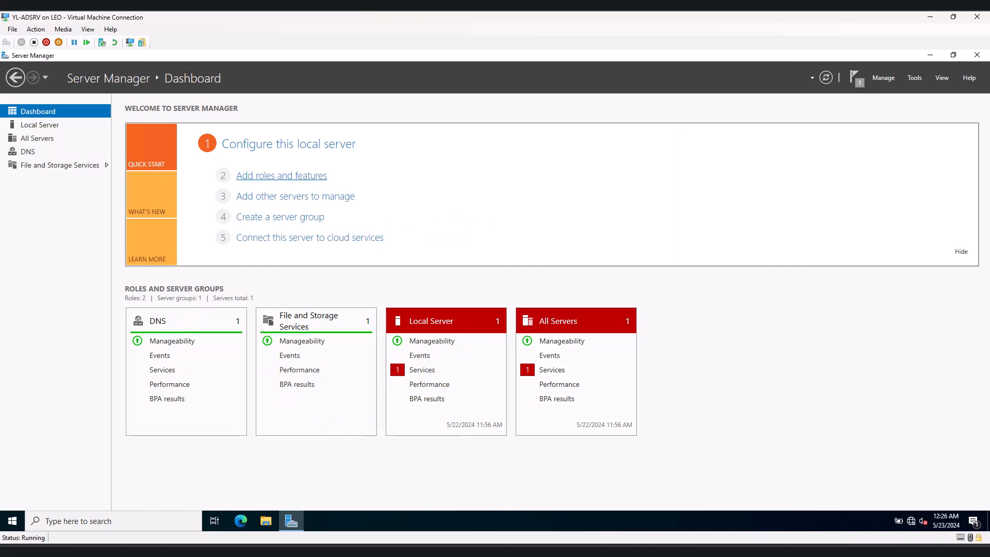
# Install the Active Directory Domain Services role with its required management tools on ADSRV as a role-based installation without further features
pyautogui.click(282, 175)
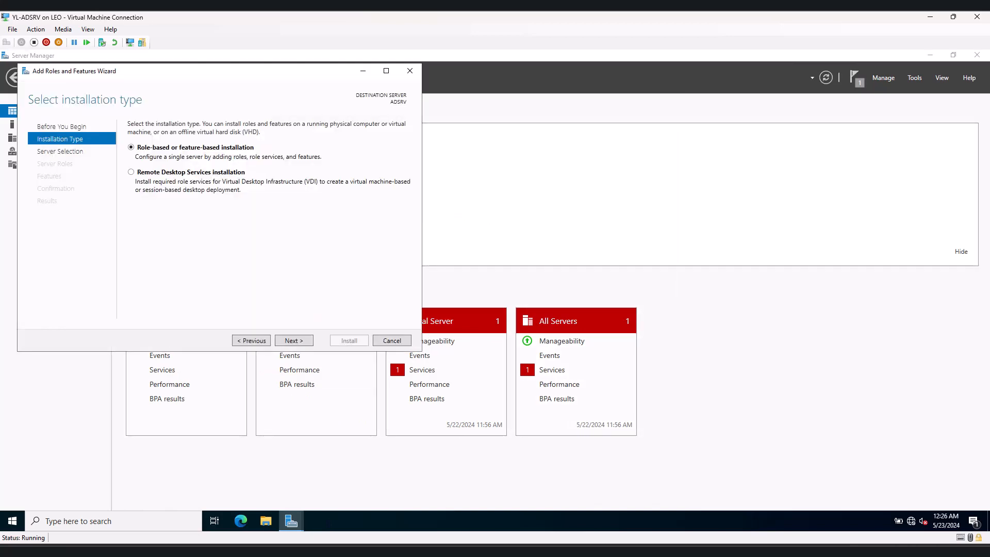
pyautogui.click(588, 379)
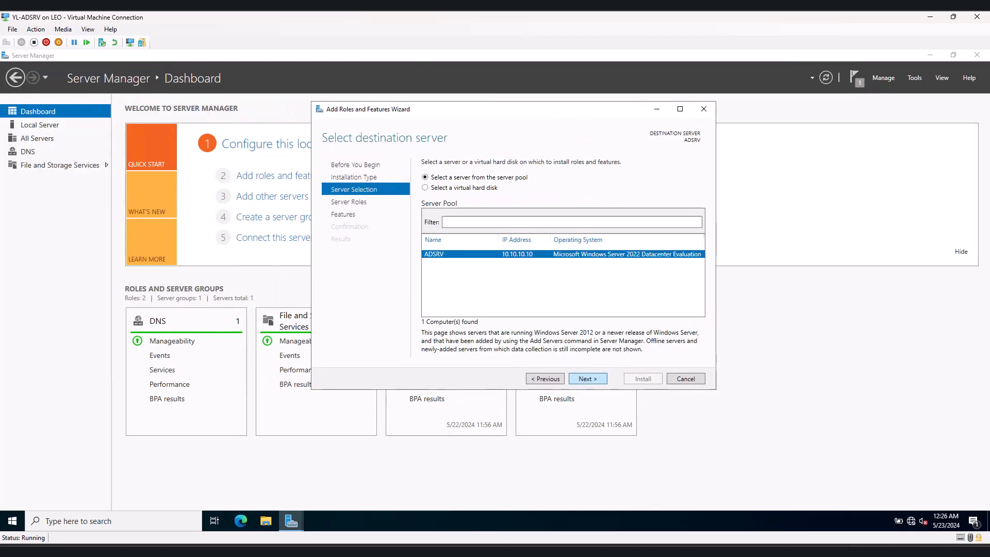
pyautogui.click(588, 378)
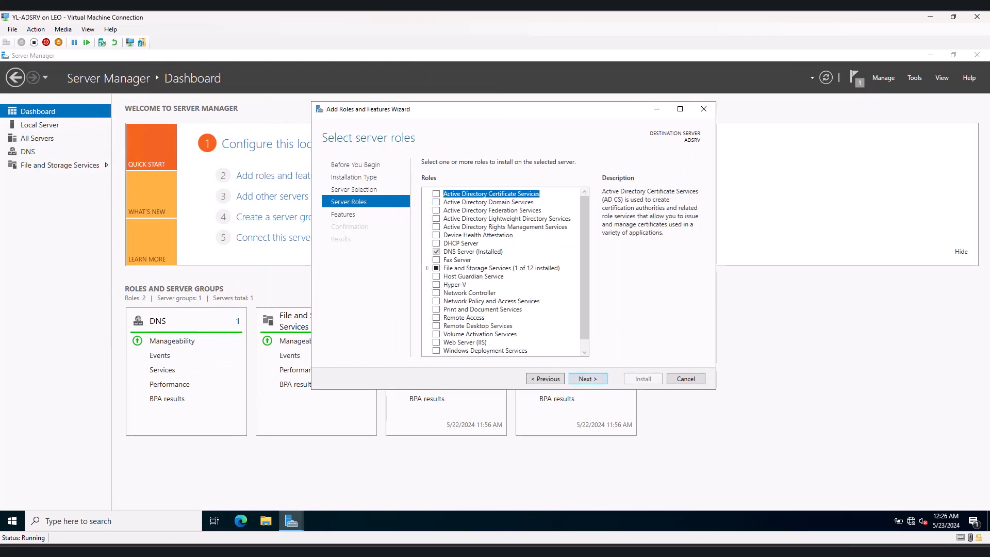
pyautogui.click(436, 202)
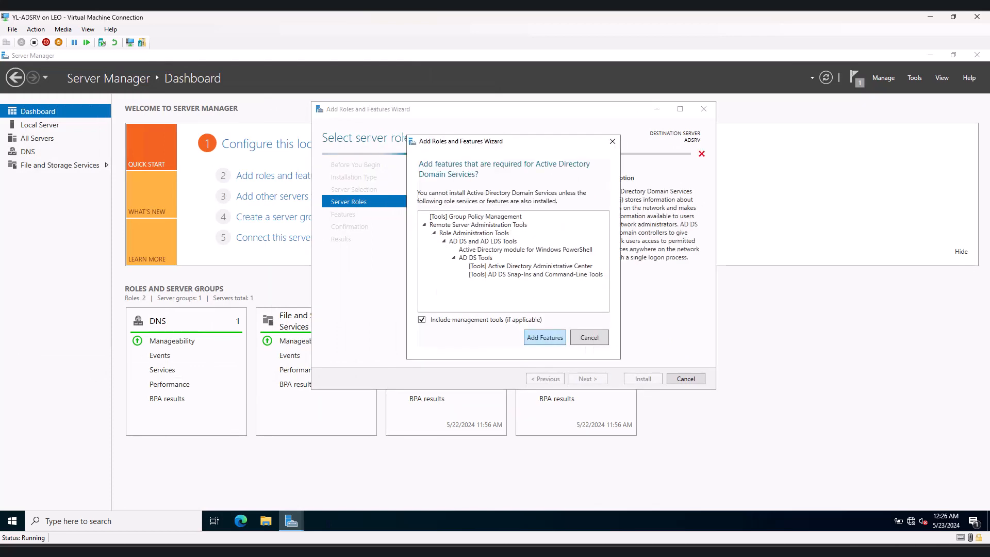
pyautogui.click(544, 337)
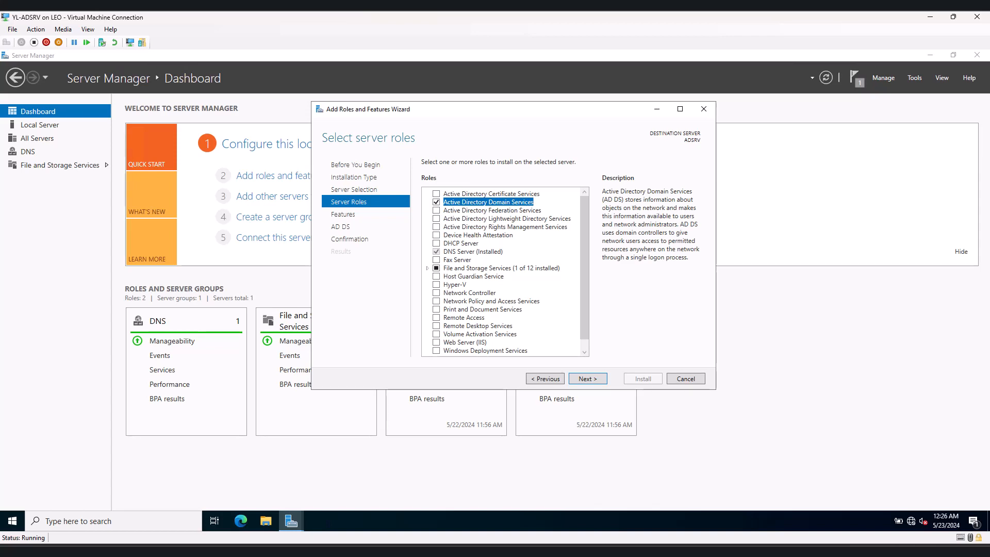
pyautogui.click(588, 379)
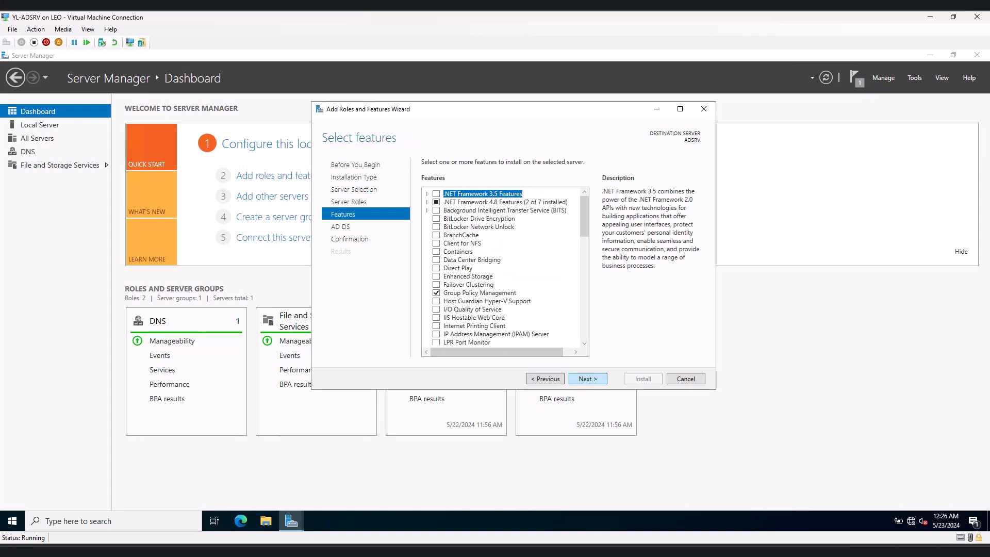
pyautogui.click(587, 378)
pyautogui.click(587, 379)
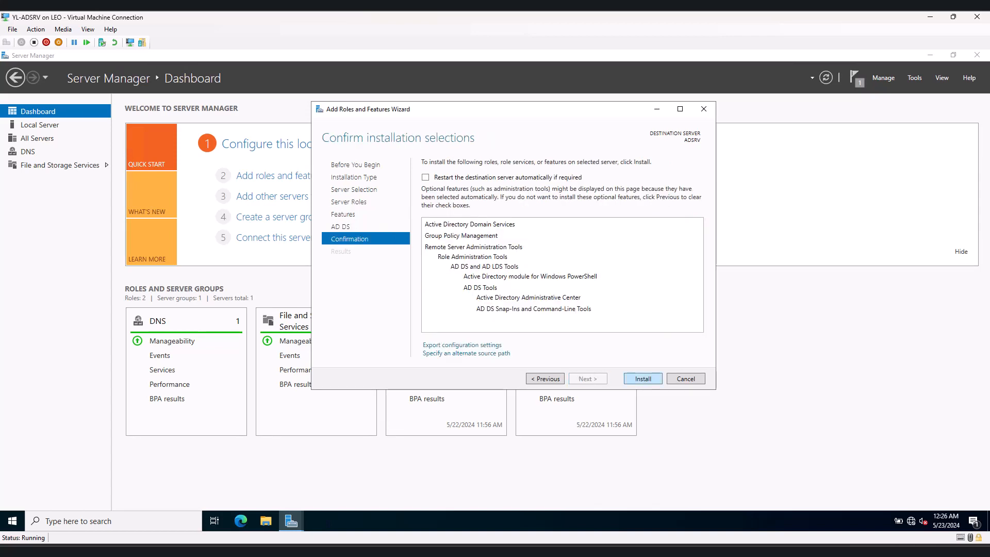
pyautogui.click(643, 378)
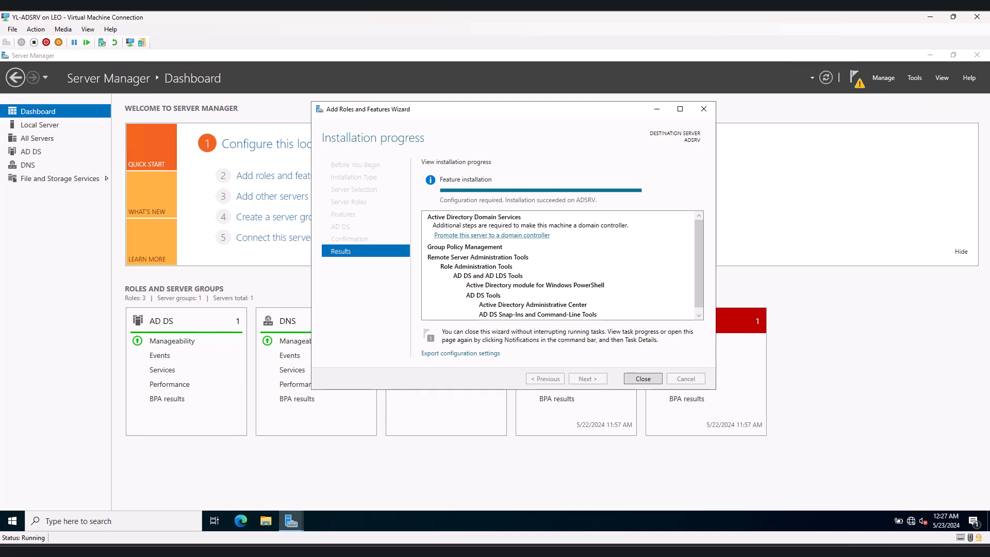
# Start promoting the server to a domain controller, close the roles wizard, and leave only the configuration wizard on the desktop
pyautogui.click(492, 235)
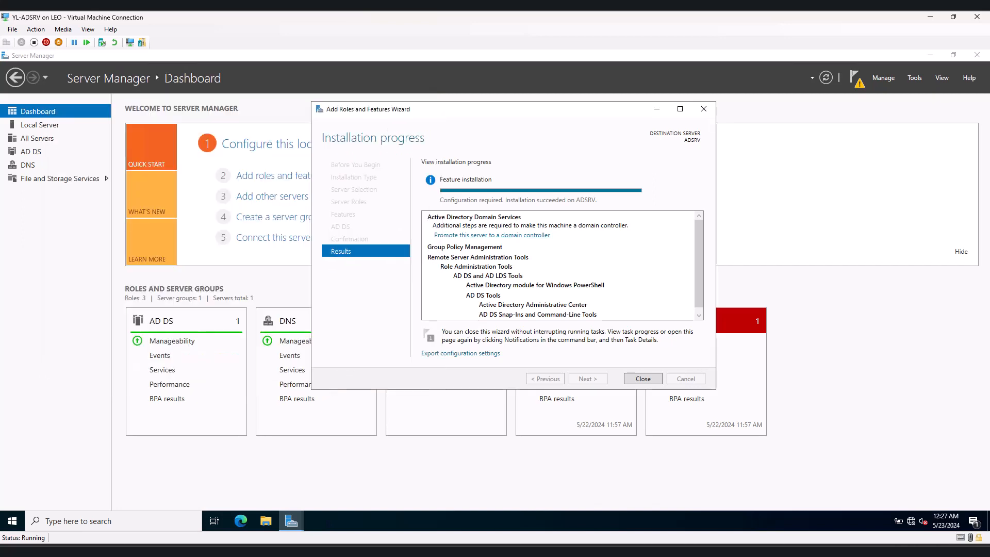
pyautogui.click(703, 109)
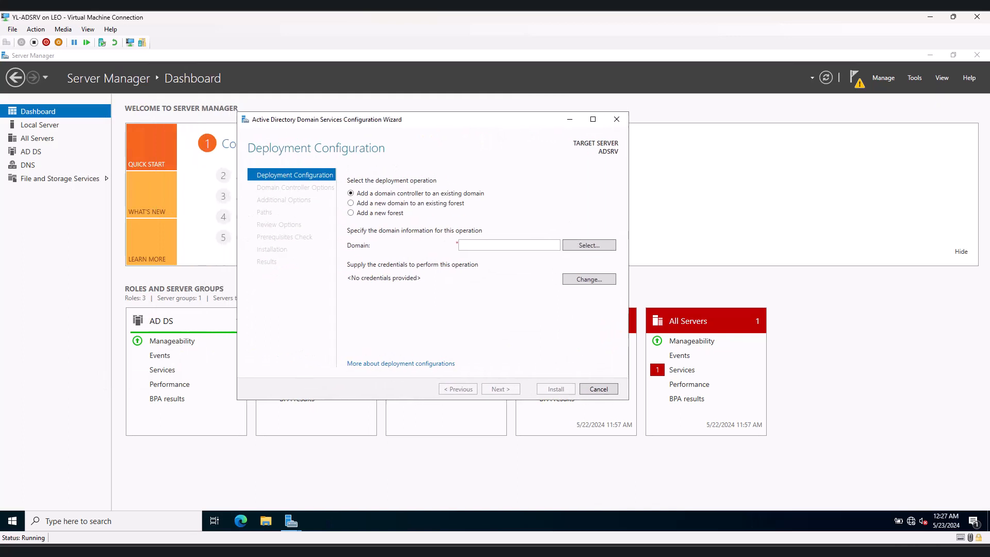
pyautogui.click(930, 55)
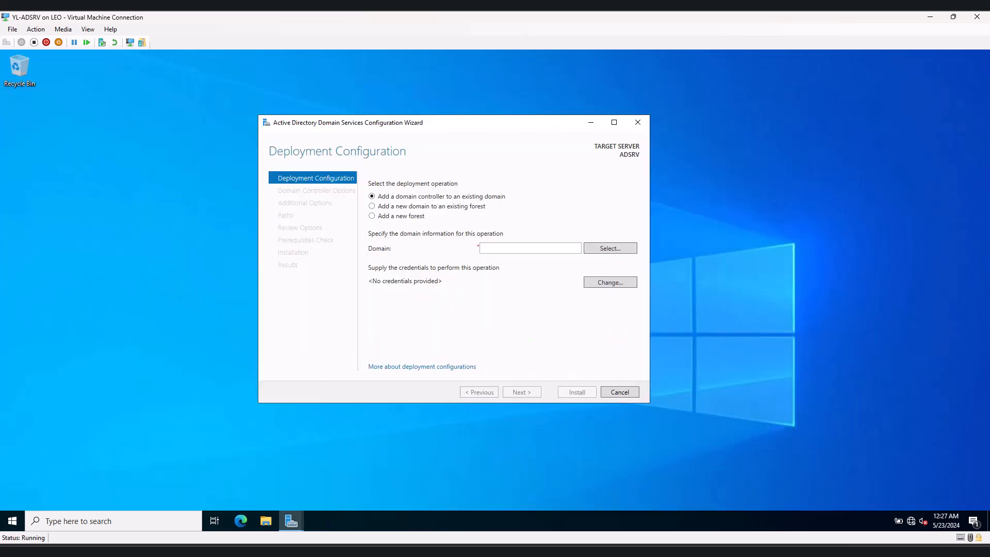
pyautogui.moveTo(484, 123); pyautogui.dragTo(471, 114)
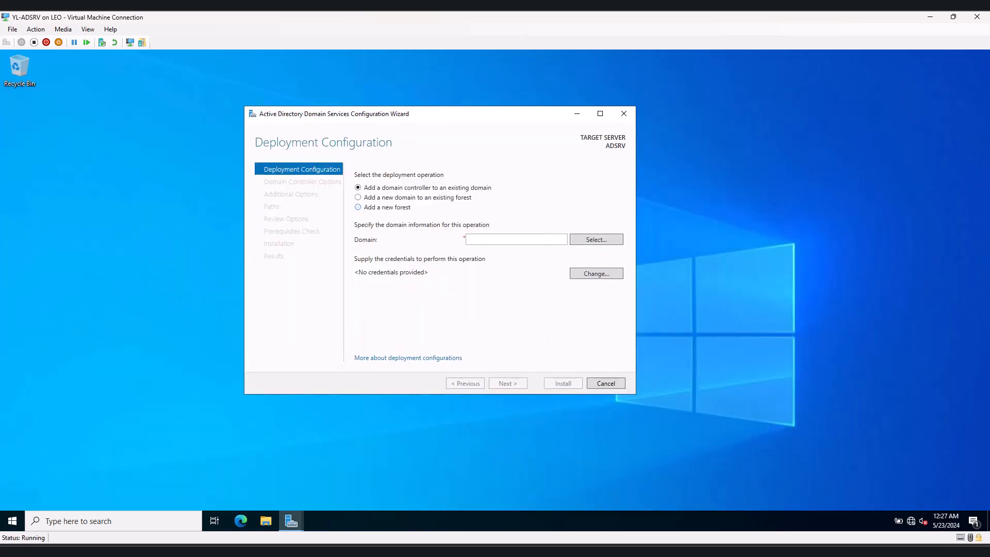
# Set the deployment to add a new forest with the root domain name LAB.COM, and continue to the domain controller options
pyautogui.click(359, 207)
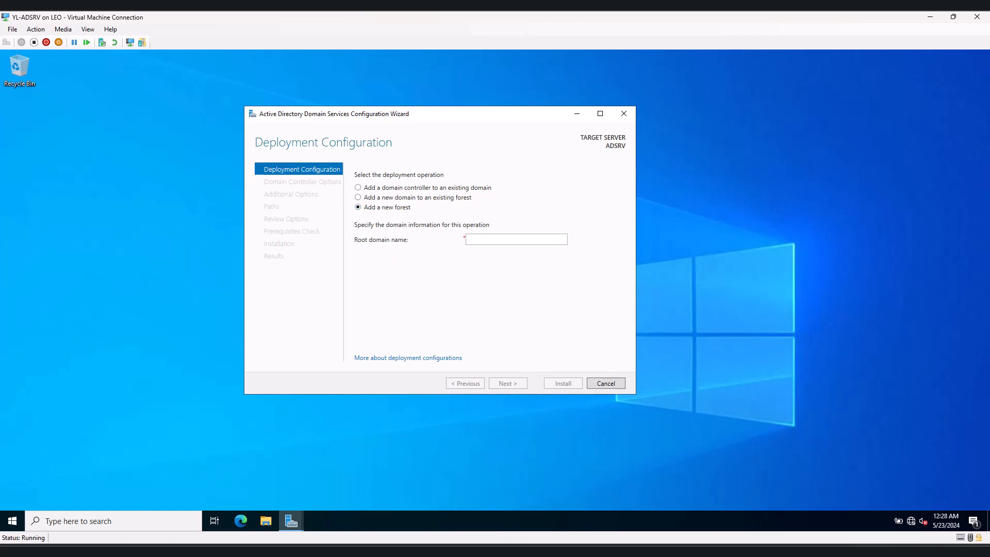
pyautogui.moveTo(453, 114); pyautogui.dragTo(460, 113)
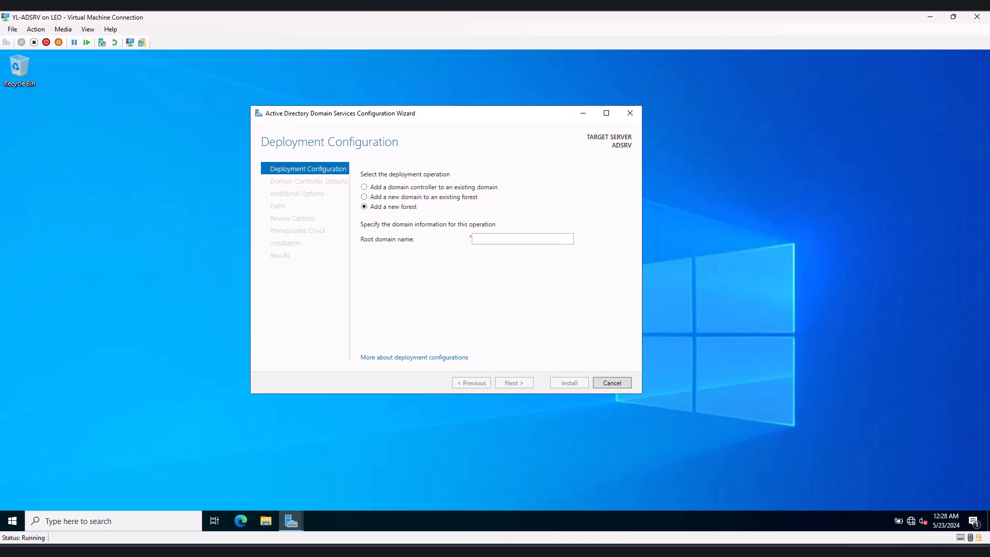
pyautogui.click(522, 239)
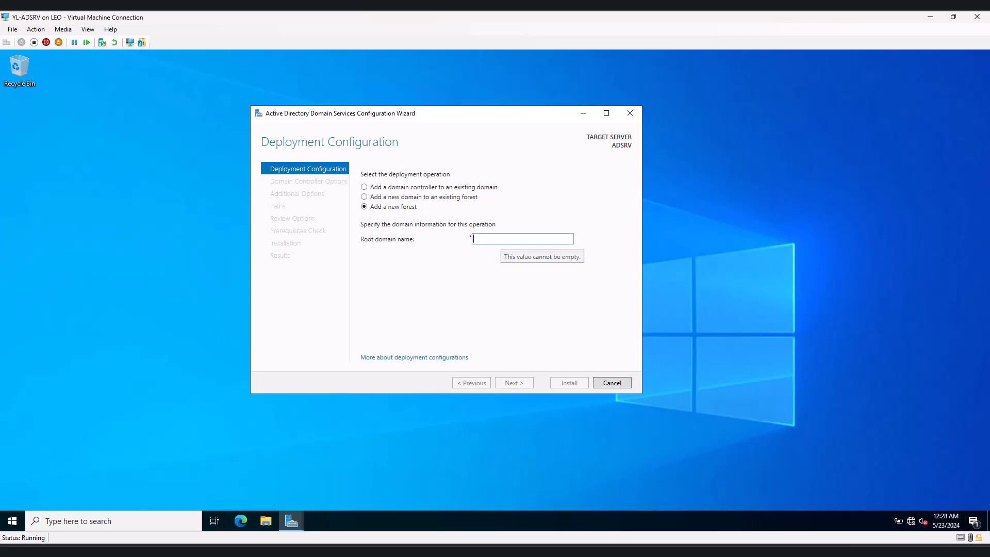
pyautogui.write('LAB')
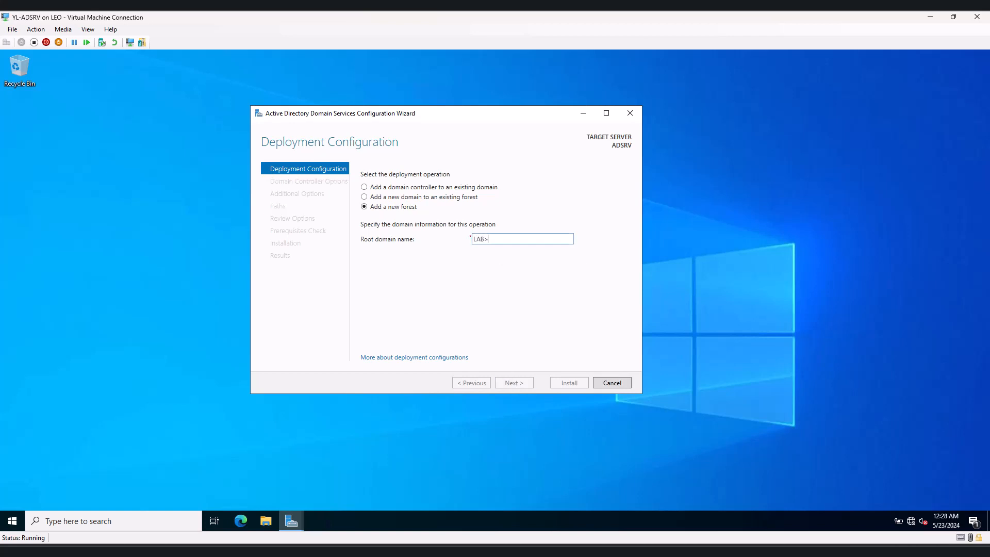
pyautogui.write('.COM')
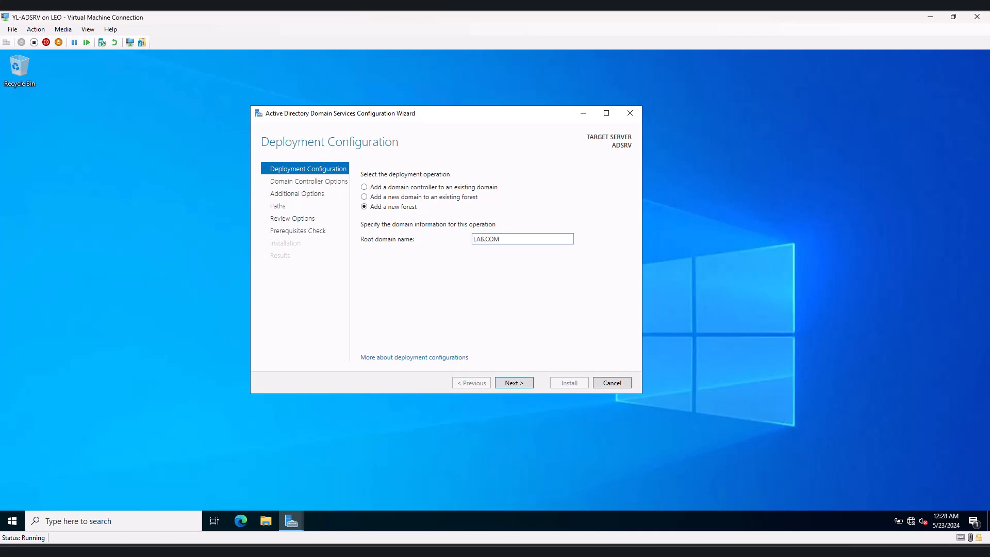
pyautogui.press('Return')
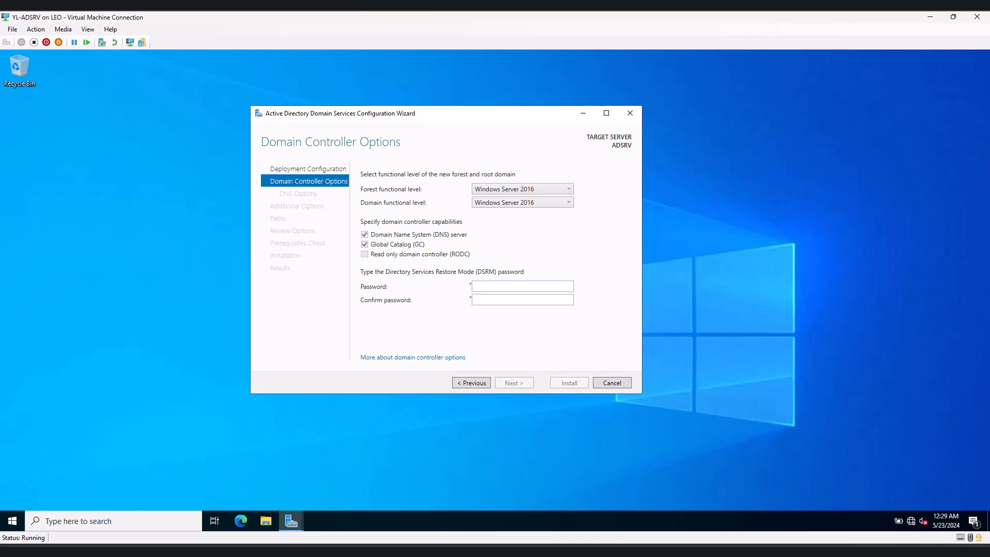
# Enter and confirm the Directory Services Restore Mode password, keeping the default functional levels and domain controller capabilities
pyautogui.click(522, 286)
pyautogui.write('••••••••')
pyautogui.press('Tab')
pyautogui.write('••••••••')
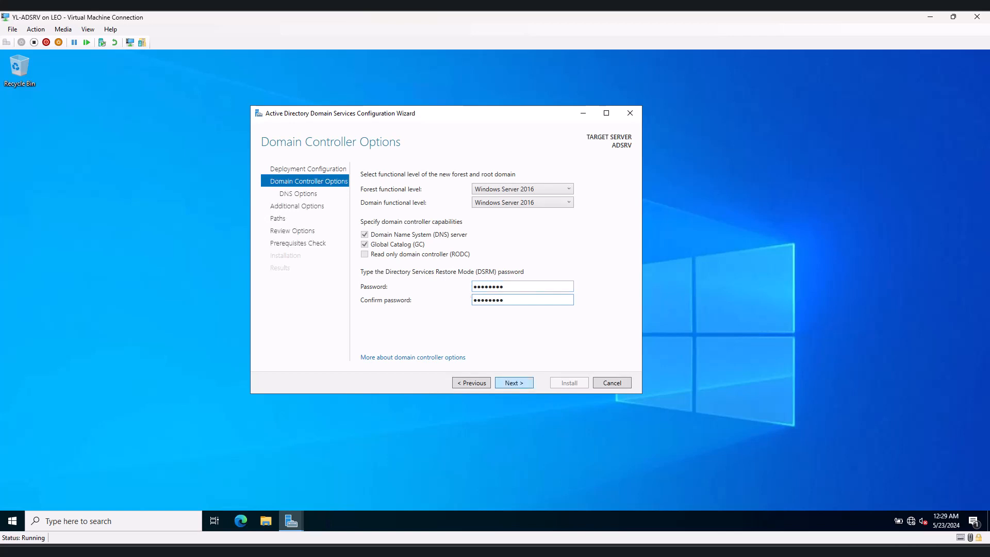
pyautogui.press('Return')
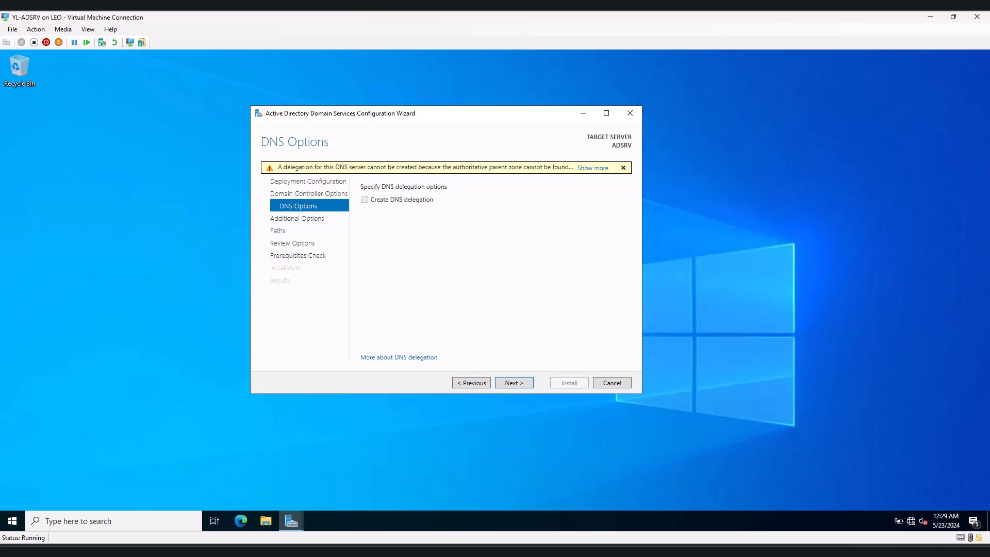
# Accept the default DNS options, the NetBIOS domain name LAB, and the default database, log files and SYSVOL folders
pyautogui.press('Return')
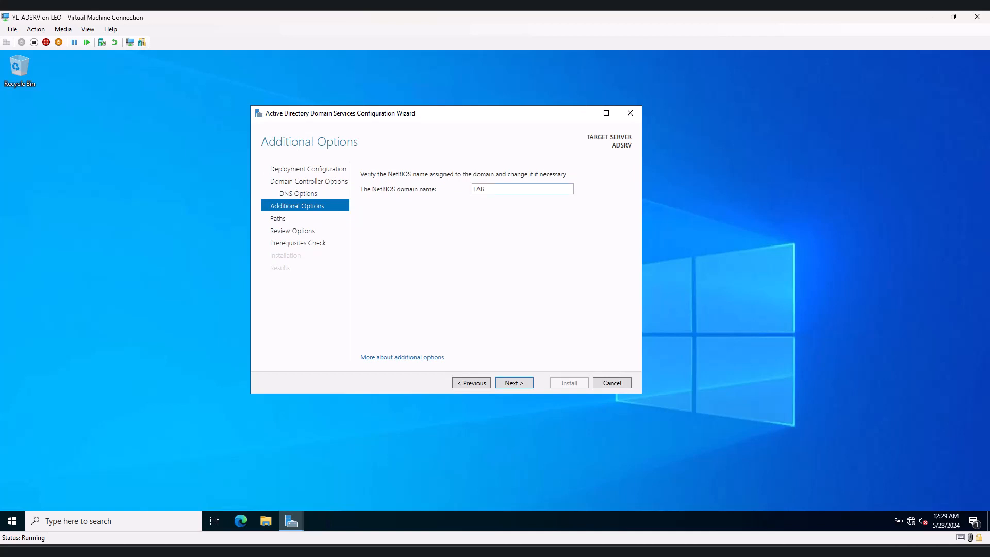
pyautogui.doubleClick(479, 189)
pyautogui.click(490, 189)
pyautogui.click(514, 382)
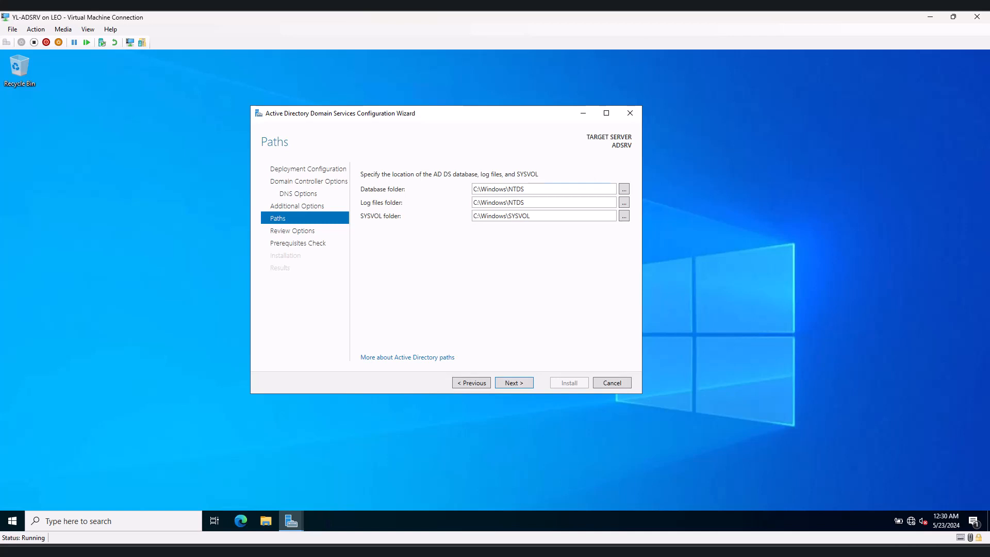
pyautogui.click(514, 382)
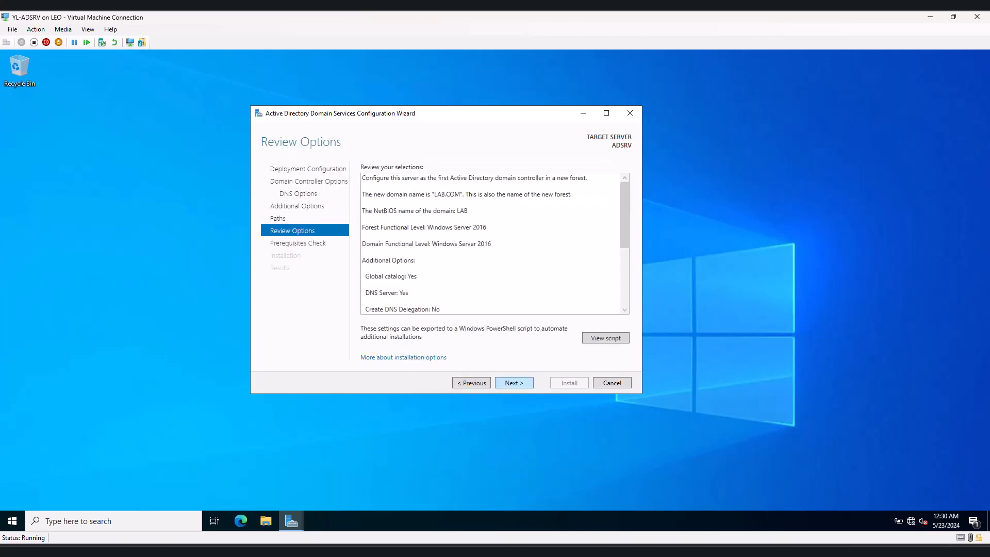
# Accept the reviewed selections, look through the prerequisites check results, and start the domain controller installation
pyautogui.click(514, 383)
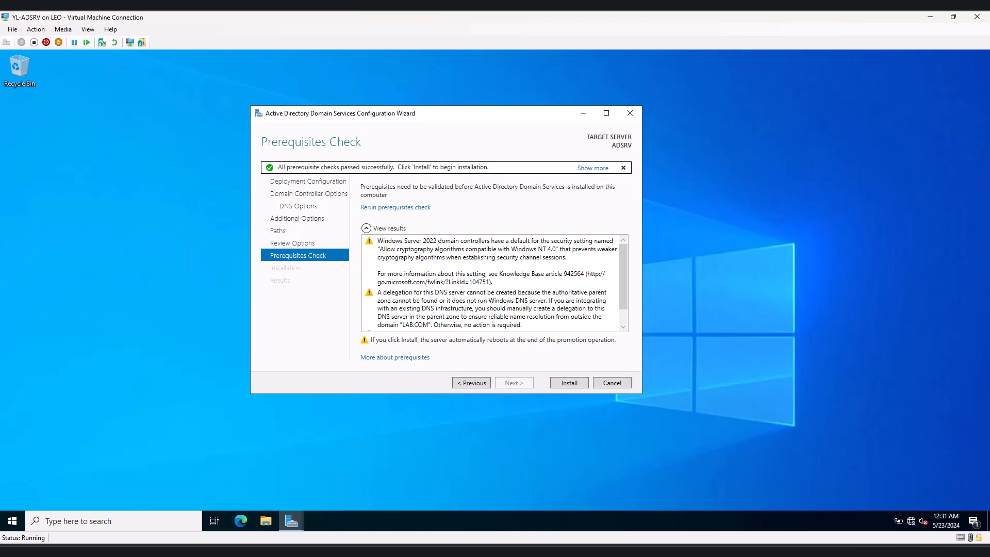
pyautogui.scroll(-1, 495, 282)
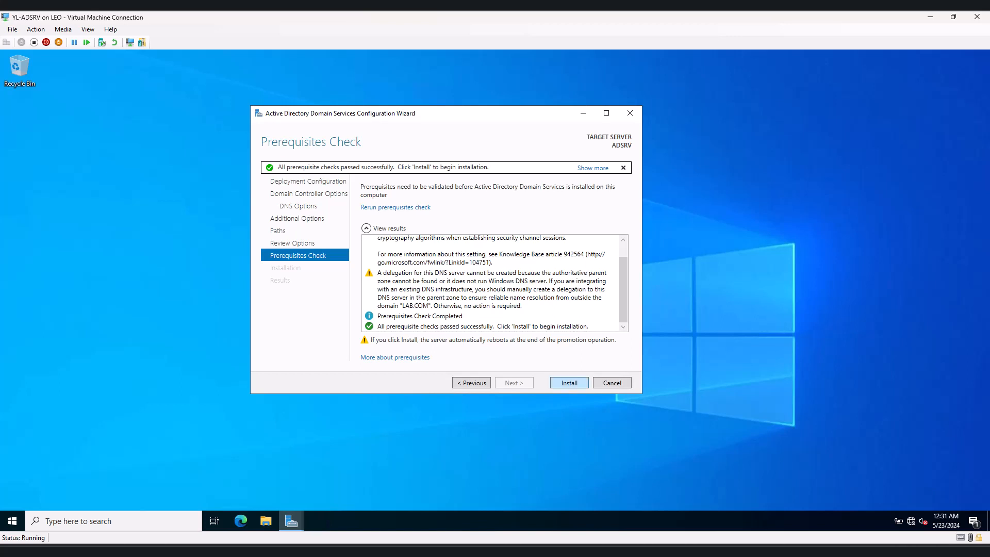
pyautogui.press('Return')
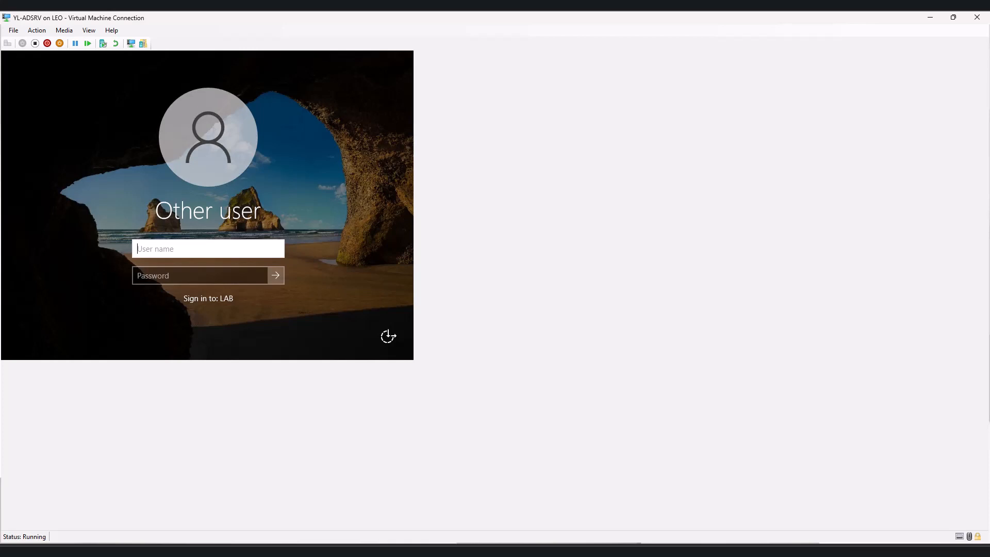
# Sign in to the LAB domain as Administrator with the account password
pyautogui.write('Administrator')
pyautogui.press('Tab')
pyautogui.write('****')
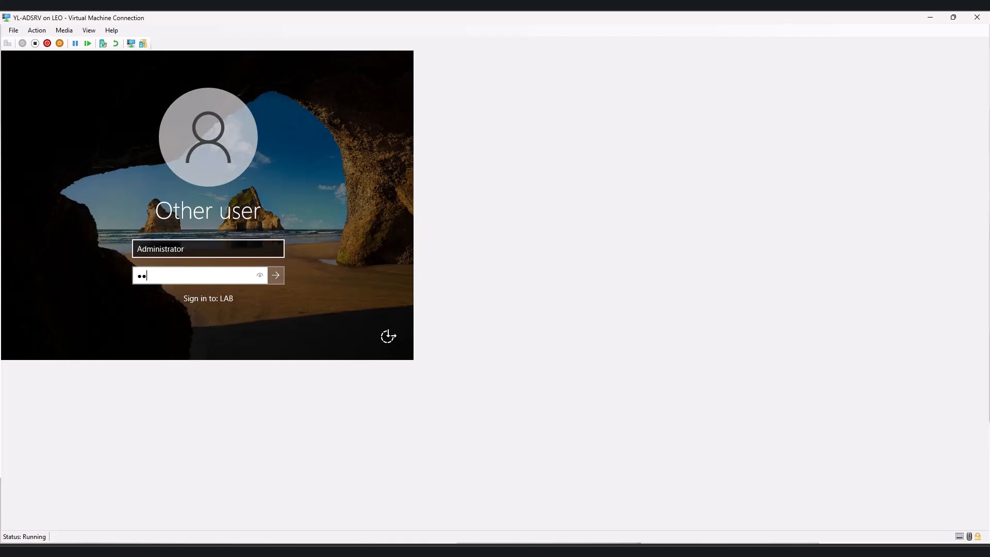
pyautogui.press('BackSpace')
pyautogui.press('BackSpace')
pyautogui.press('BackSpace')
pyautogui.press('BackSpace')
pyautogui.write('*********')
pyautogui.press('Return')
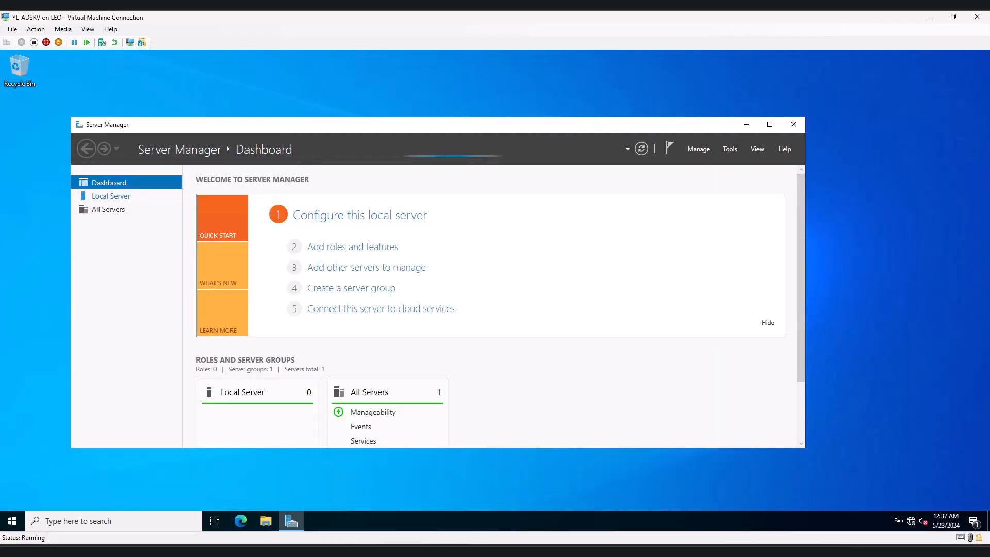
# Show the local server's properties to check its domain, and maximize the Server Manager window
pyautogui.click(111, 196)
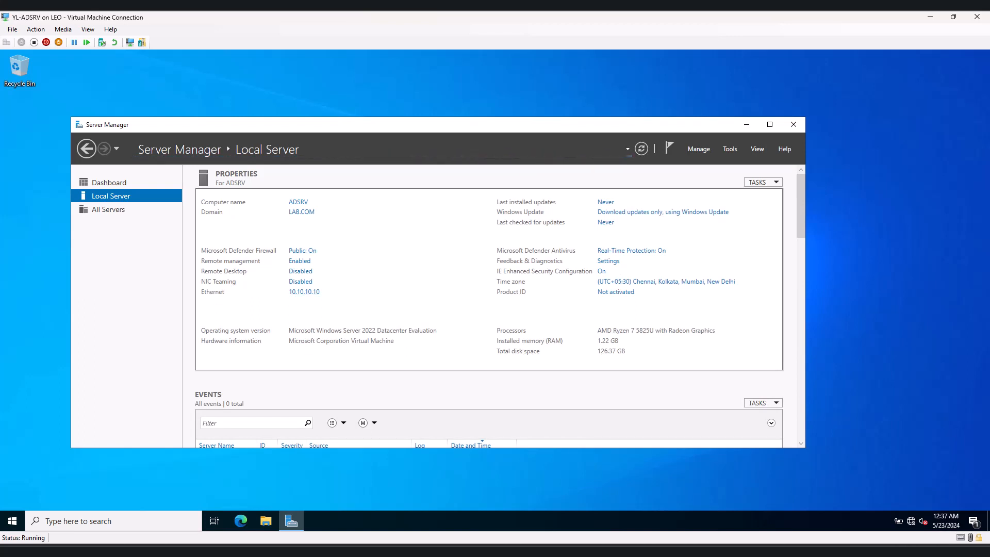
pyautogui.click(730, 148)
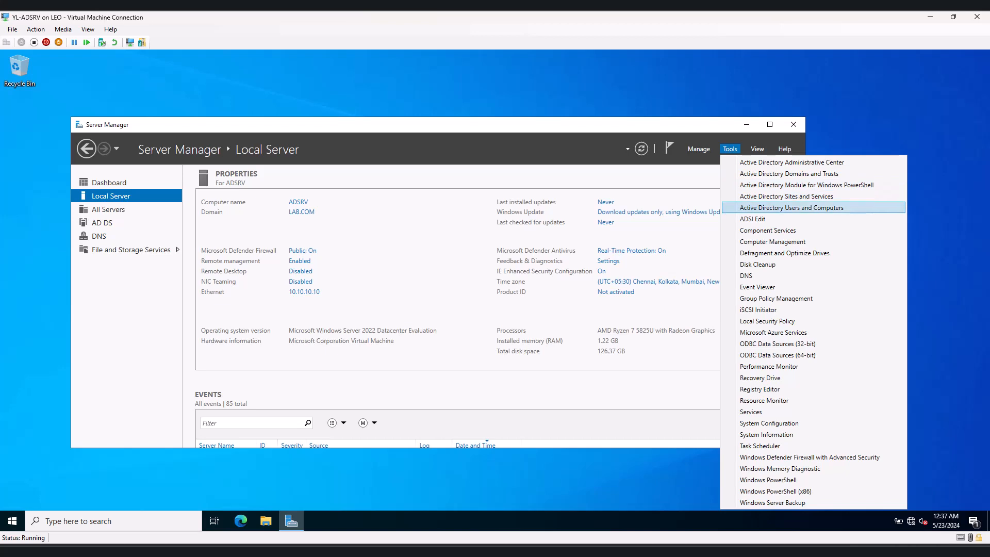
pyautogui.click(769, 124)
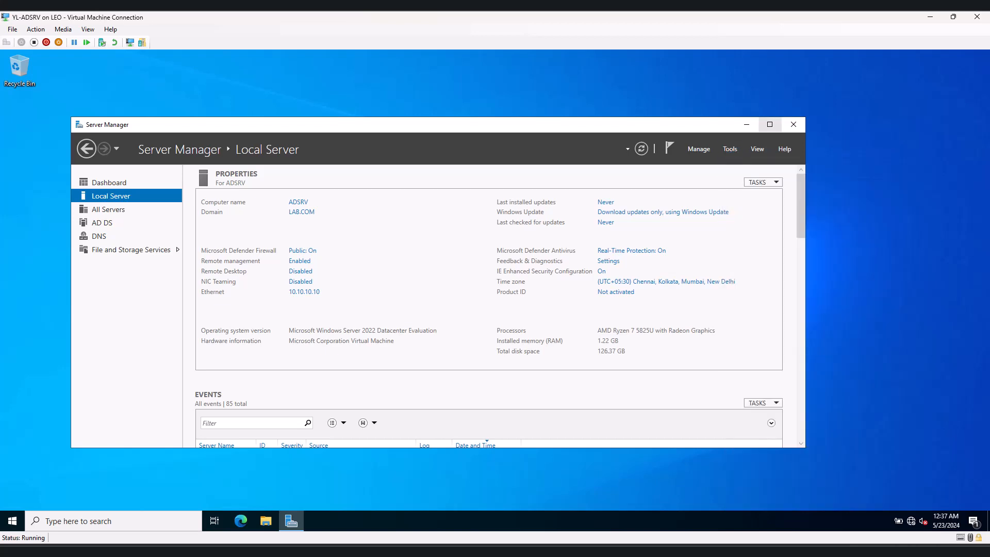
pyautogui.click(769, 125)
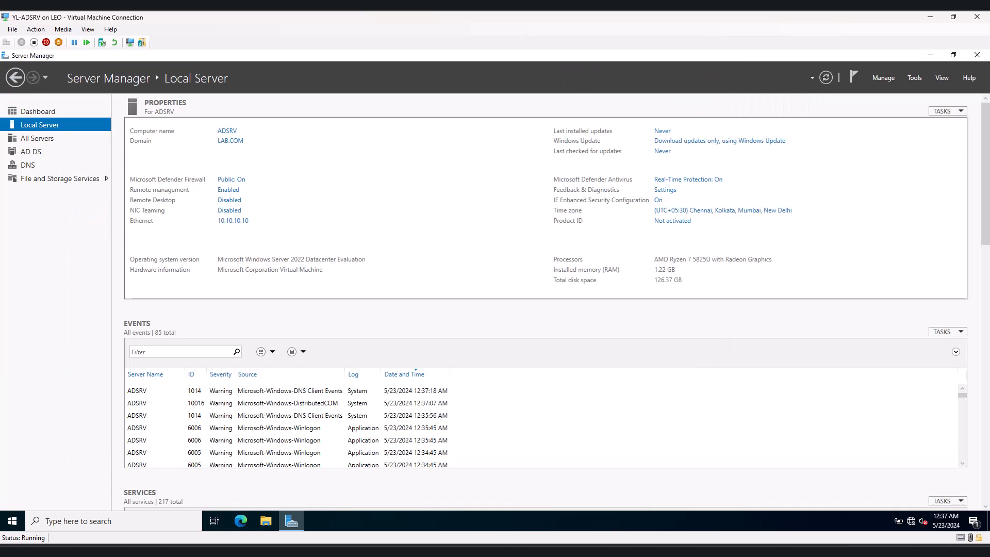
# Open Active Directory Users and Computers and place its window near the middle of the desktop with Server Manager minimized
pyautogui.click(914, 78)
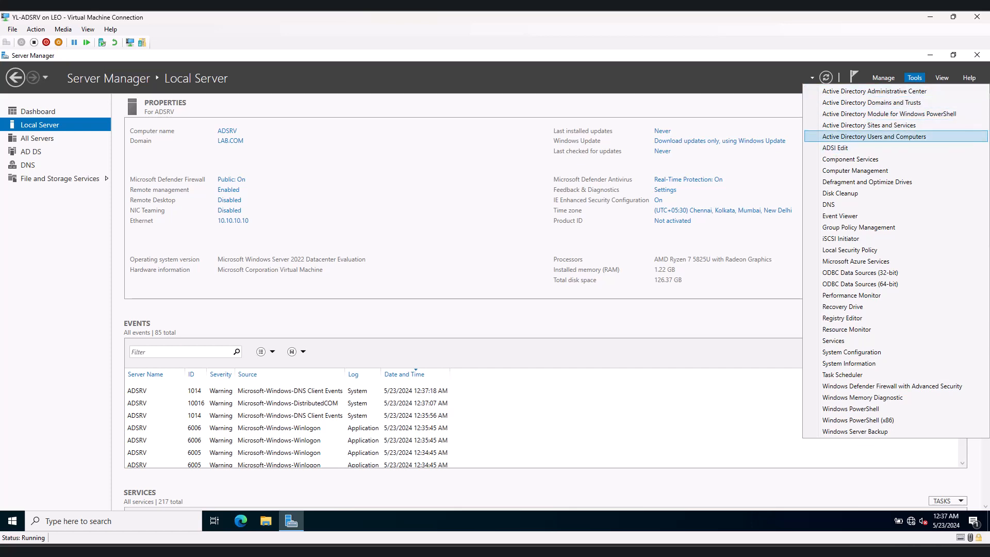
pyautogui.click(873, 136)
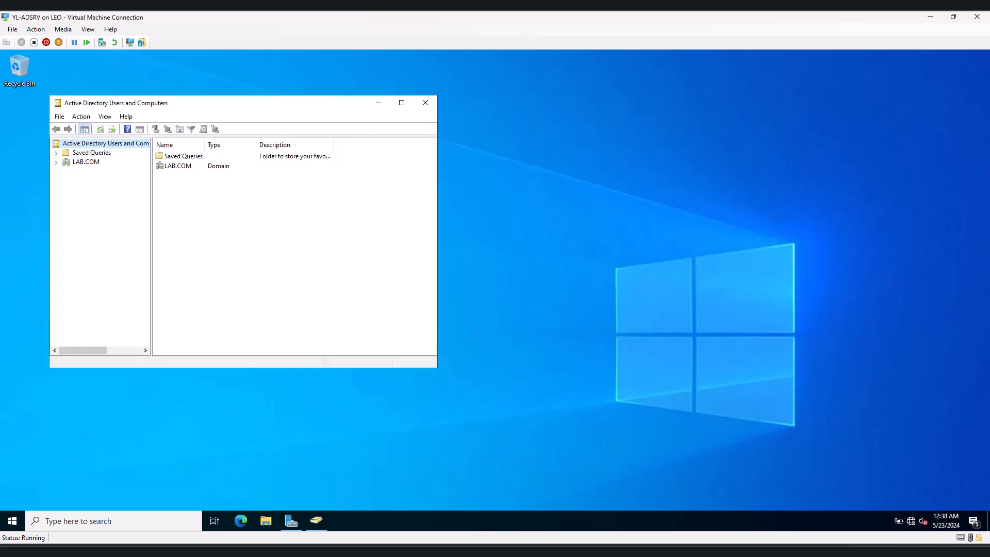
pyautogui.moveTo(246, 103); pyautogui.dragTo(461, 118)
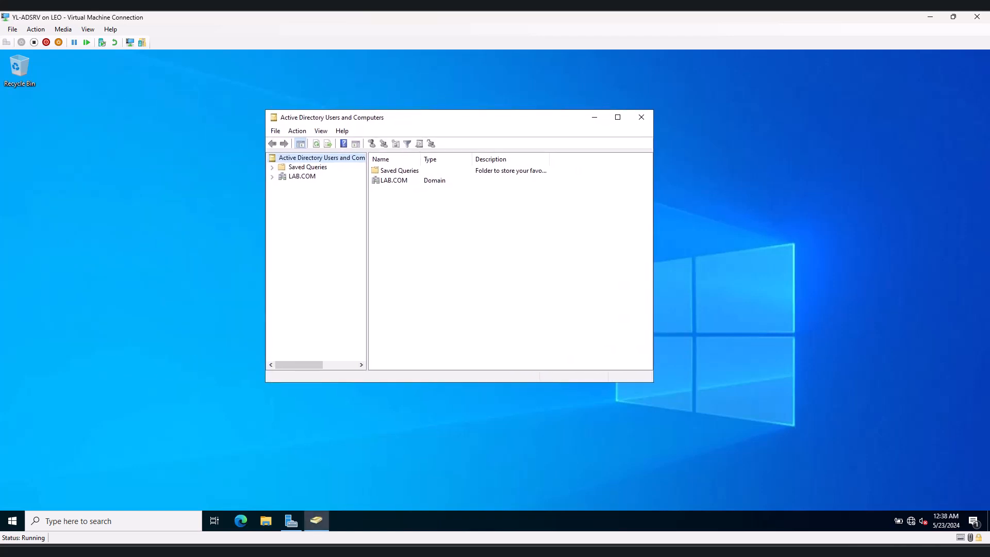
# Expand the LAB.COM domain and start creating a new user object in its Users container
pyautogui.click(272, 176)
pyautogui.click(305, 232)
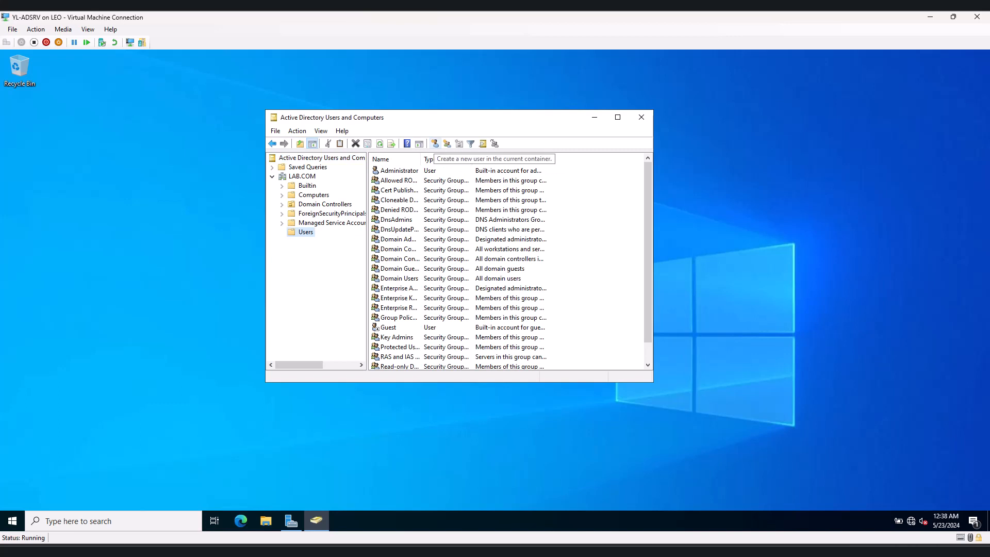
pyautogui.rightClick(302, 232)
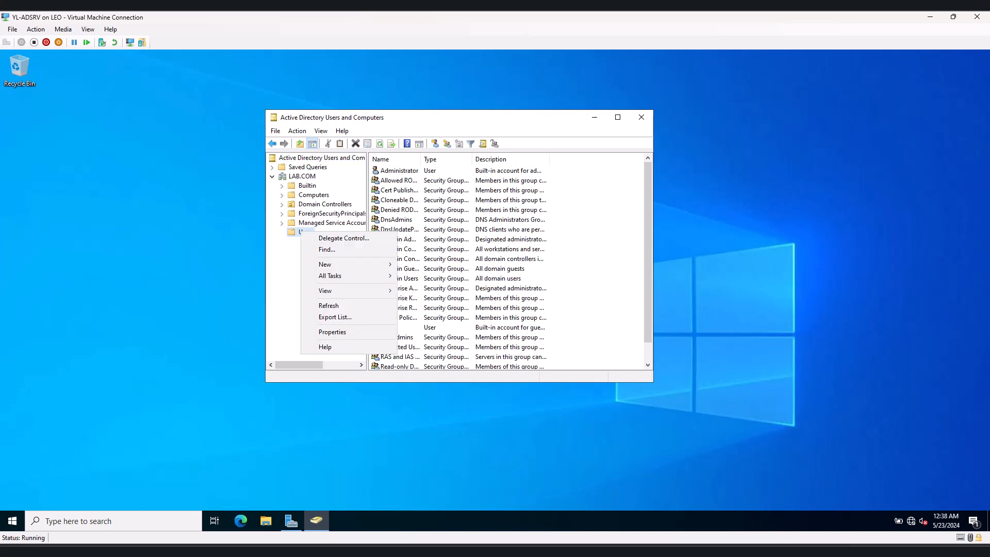
pyautogui.moveTo(330, 264)
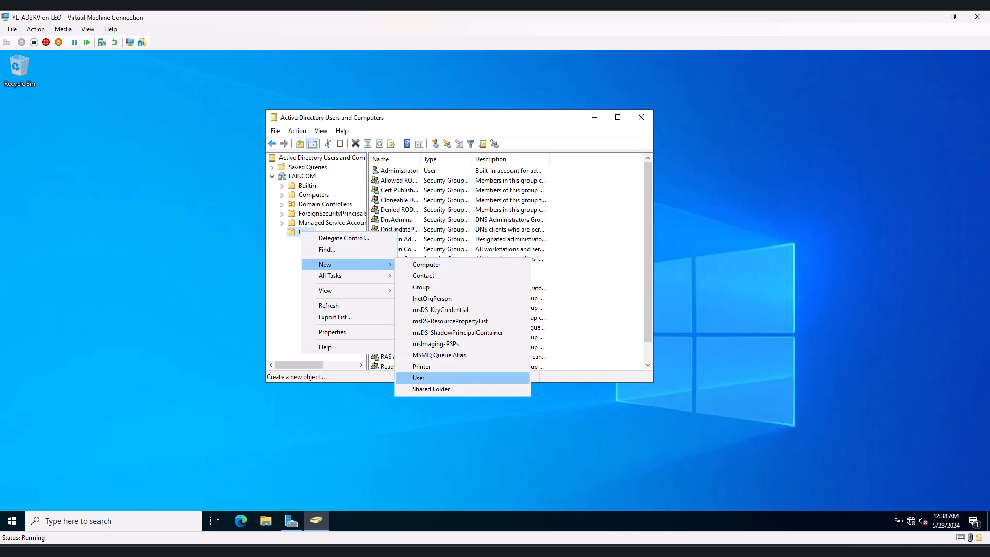
pyautogui.click(418, 377)
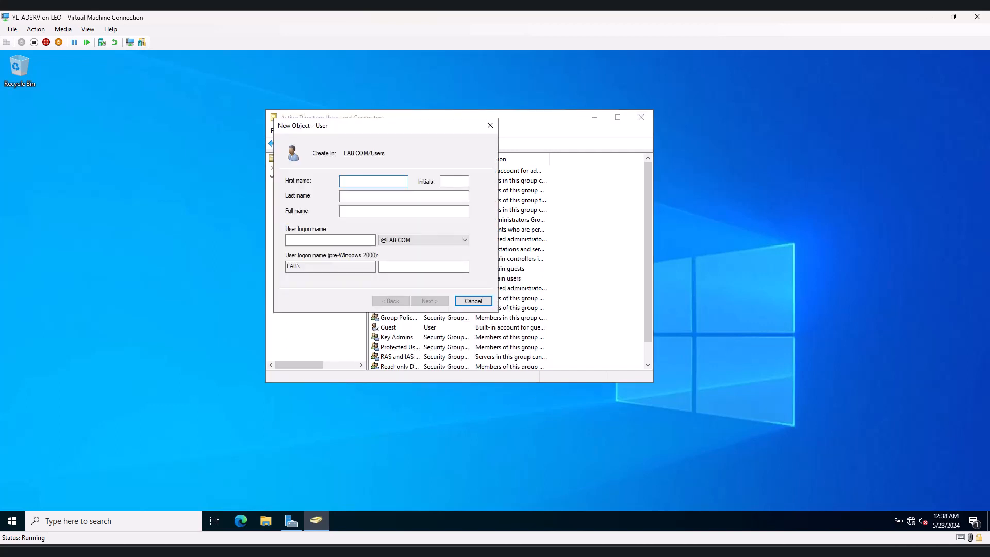
# Give the new user the first name LAB, last name Admin and logon name labadmin, and proceed to the password settings
pyautogui.write('LAB')
pyautogui.press('Tab')
pyautogui.press('Tab')
pyautogui.write('Admin')
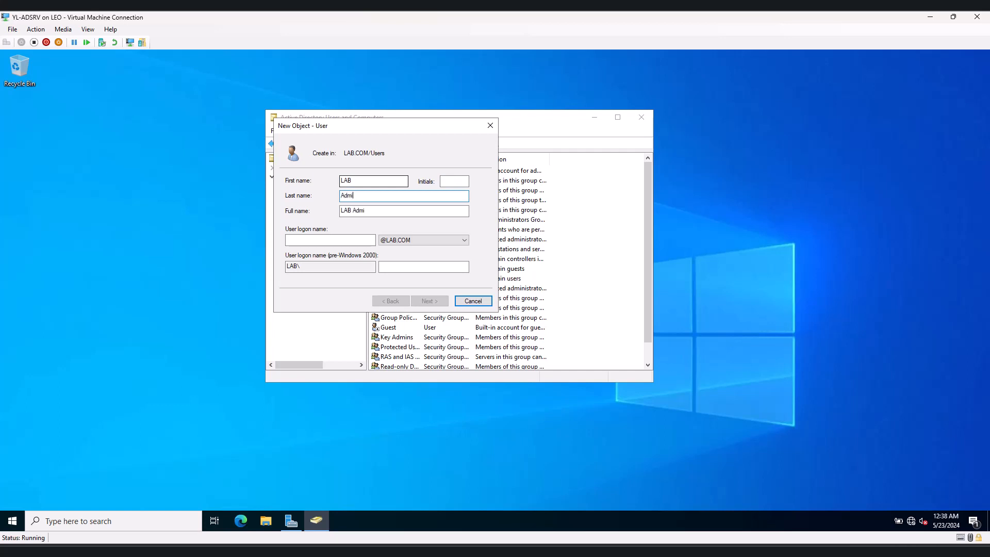
pyautogui.press('Tab')
pyautogui.press('Tab')
pyautogui.write('la')
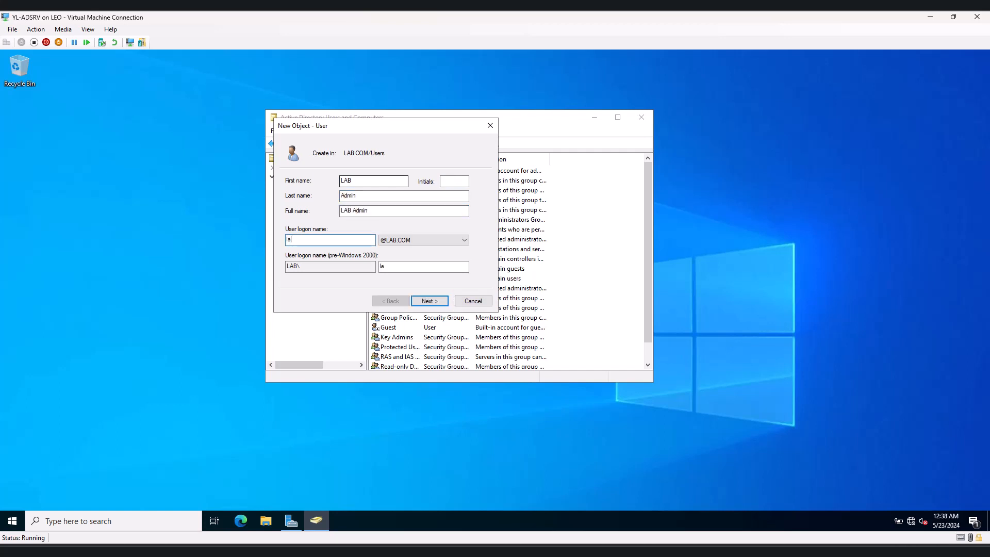
pyautogui.write('badmin')
pyautogui.press('Return')
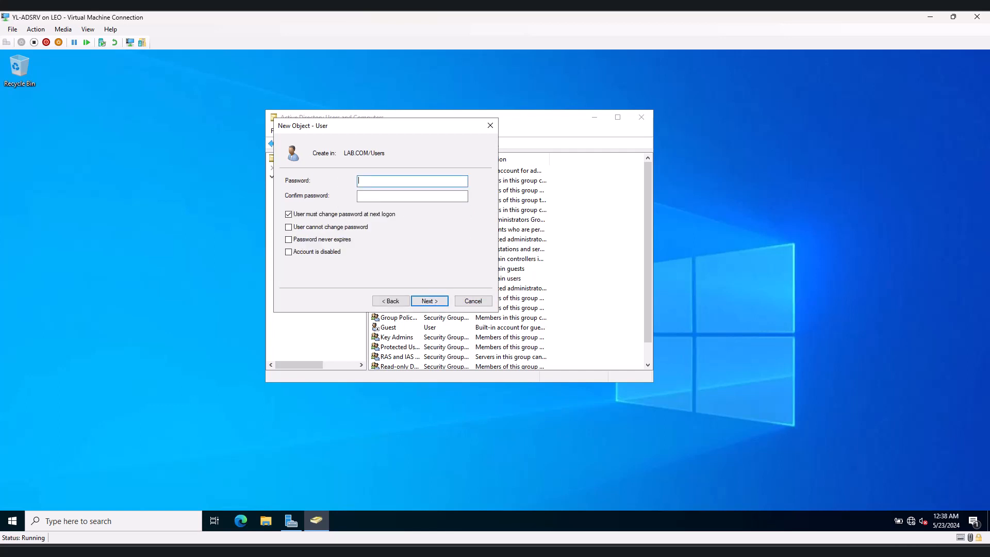
# Enter and confirm the account password, require no change at next logon, set it to never expire, and finish creating the user
pyautogui.write('Password')
pyautogui.press('Tab')
pyautogui.write('Passw')
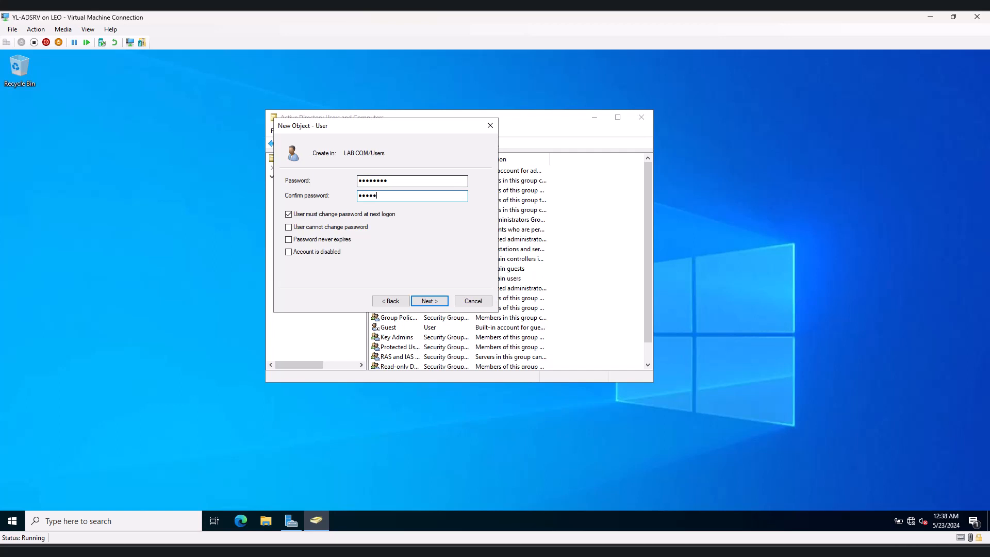
pyautogui.write('ord')
pyautogui.click(289, 214)
pyautogui.click(289, 239)
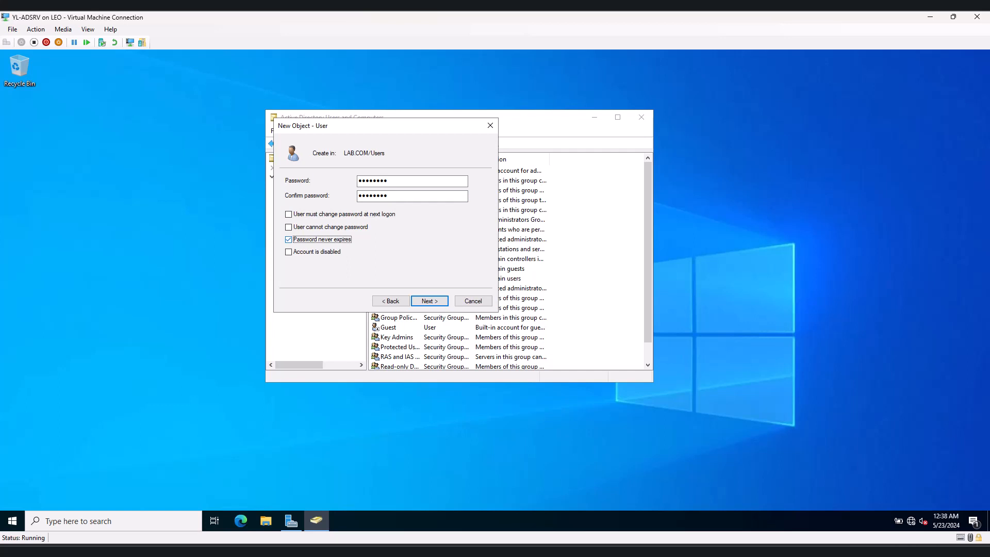
pyautogui.press('Return')
pyautogui.press('Return')
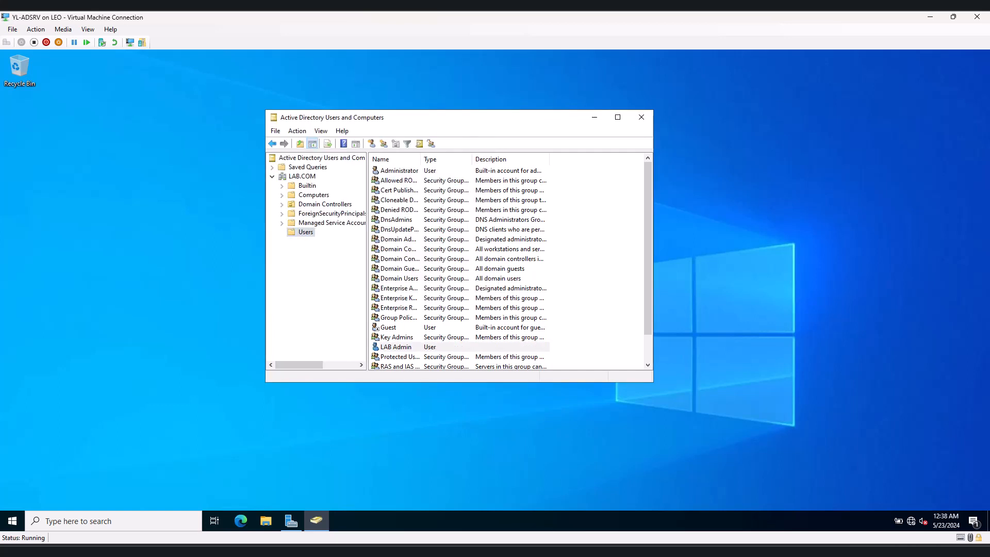
# Open the LAB Admin user's properties, move them aside, and show the account's group memberships
pyautogui.rightClick(397, 346)
pyautogui.click(428, 325)
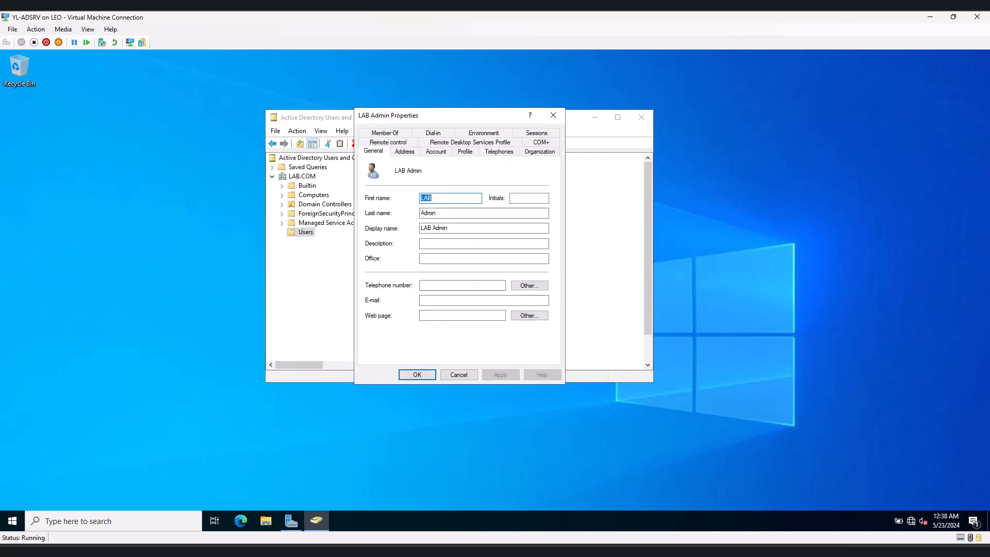
pyautogui.moveTo(447, 115); pyautogui.dragTo(654, 114)
pyautogui.click(556, 131)
pyautogui.click(645, 220)
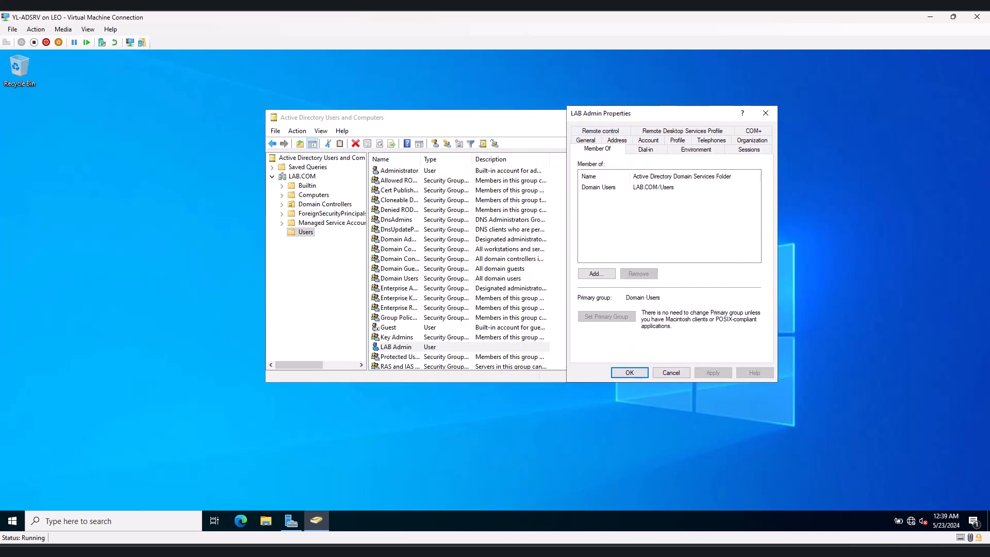
# Show the Administrator account's group memberships and arrange its properties window side by side with LAB Admin's
pyautogui.click(396, 347)
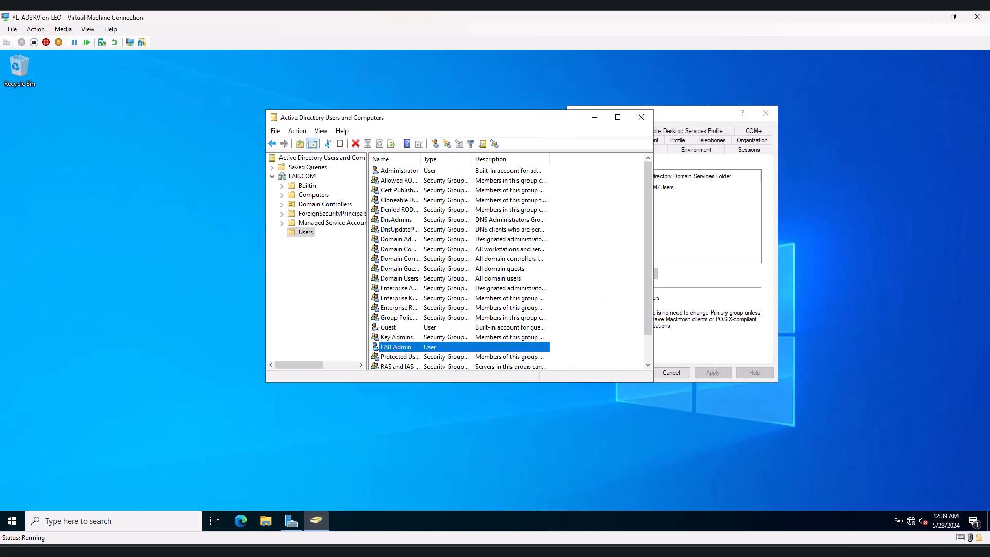
pyautogui.click(399, 171)
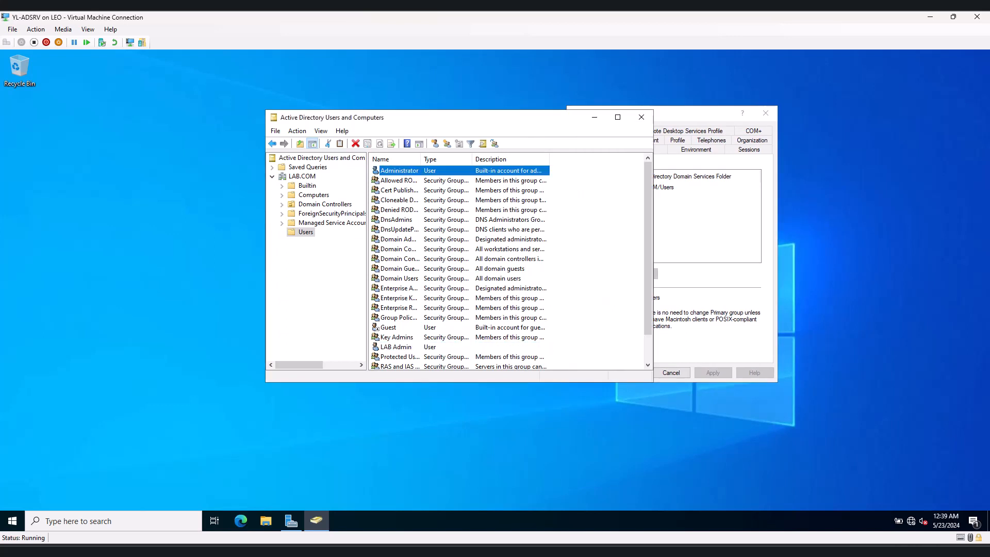
pyautogui.rightClick(388, 171)
pyautogui.click(418, 312)
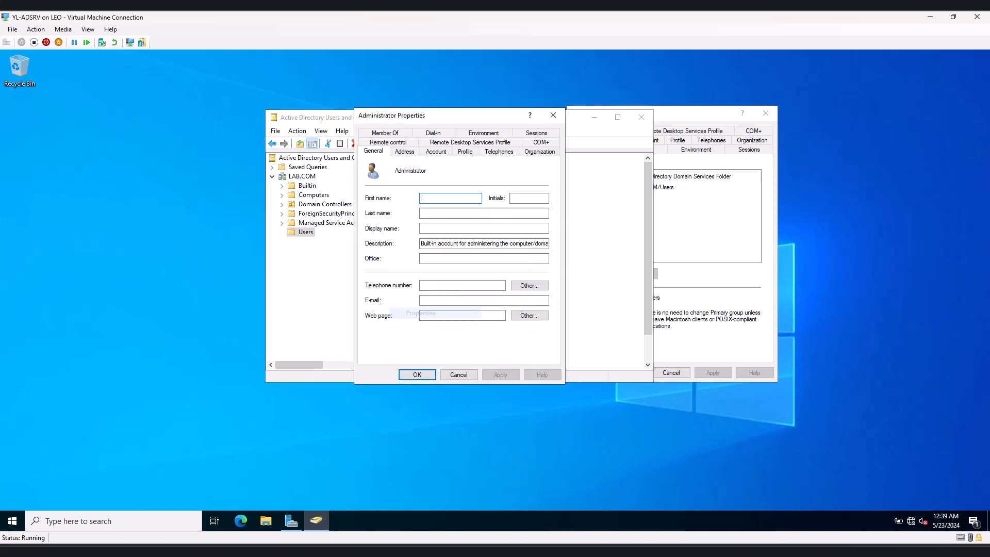
pyautogui.click(405, 133)
pyautogui.moveTo(405, 115); pyautogui.dragTo(371, 119)
pyautogui.moveTo(693, 114); pyautogui.dragTo(605, 119)
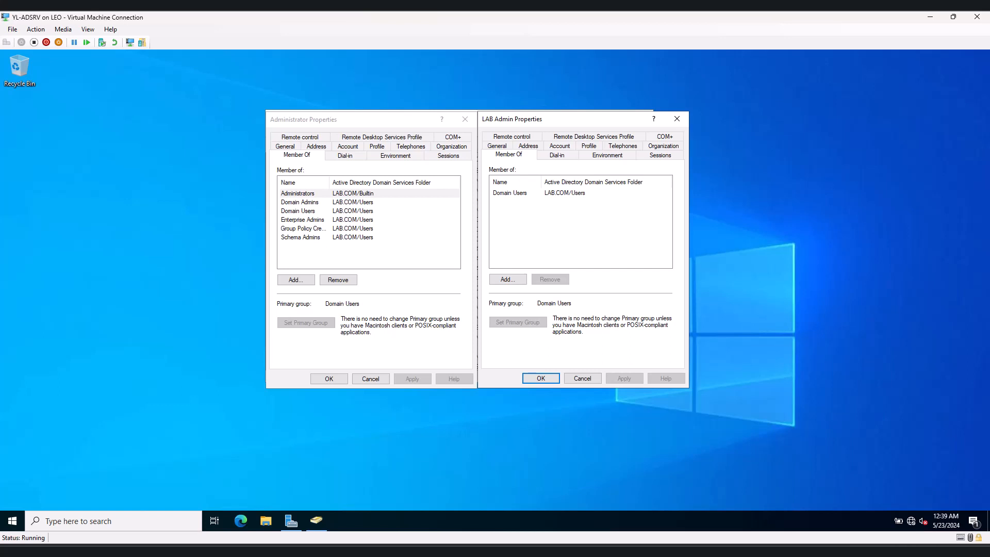
# Highlight all of Administrator's groups and compare them with LAB Admin's memberships
pyautogui.click(299, 259)
pyautogui.moveTo(299, 260); pyautogui.dragTo(313, 192)
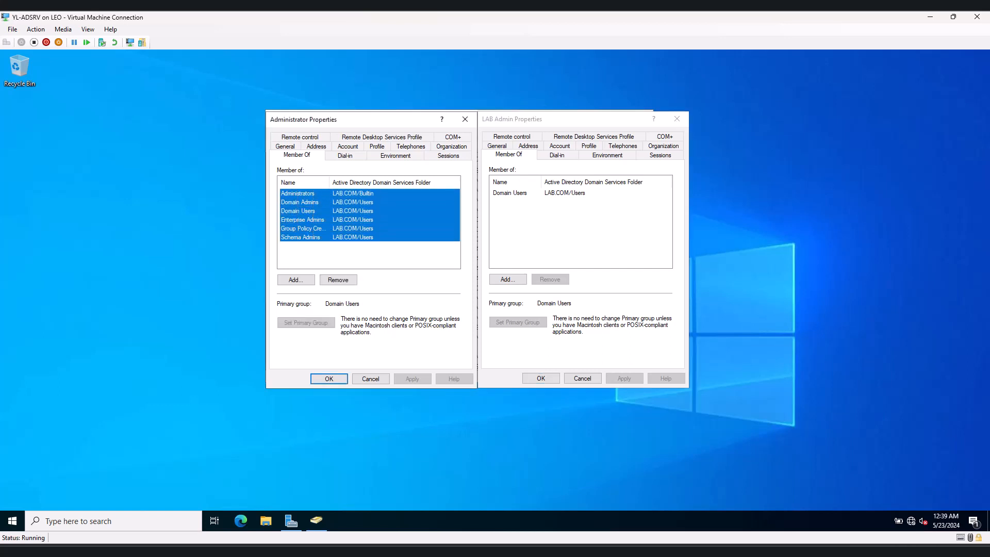
pyautogui.click(381, 253)
pyautogui.click(560, 230)
pyautogui.moveTo(303, 249); pyautogui.dragTo(314, 191)
pyautogui.click(559, 230)
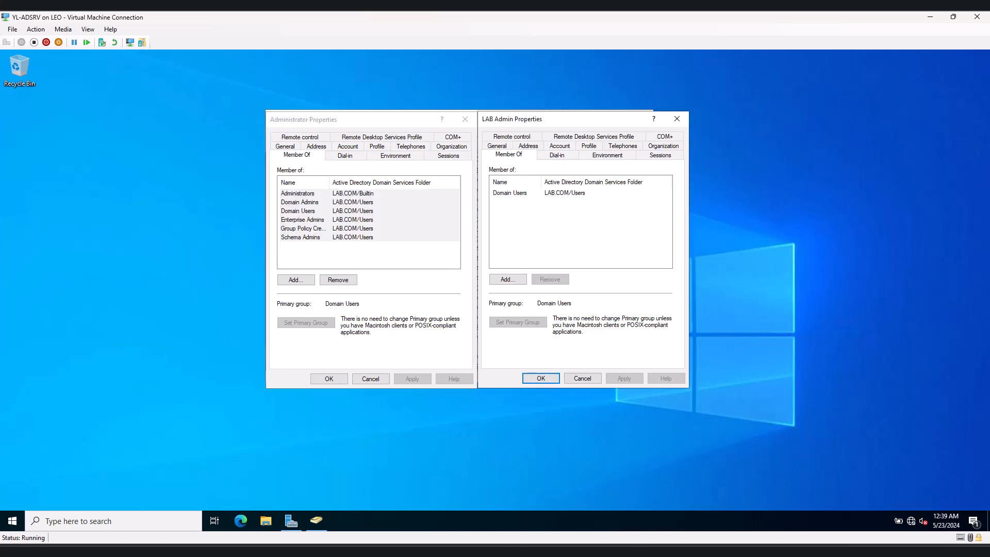
# Add the LAB Admin user to the Administrators group, checking the group name against LAB.COM
pyautogui.click(508, 279)
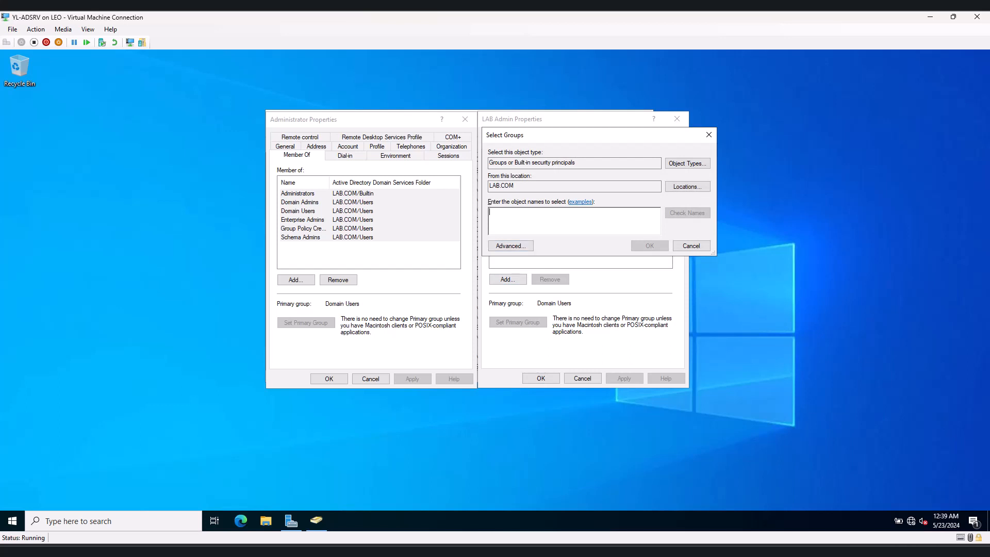
pyautogui.write('Administrators')
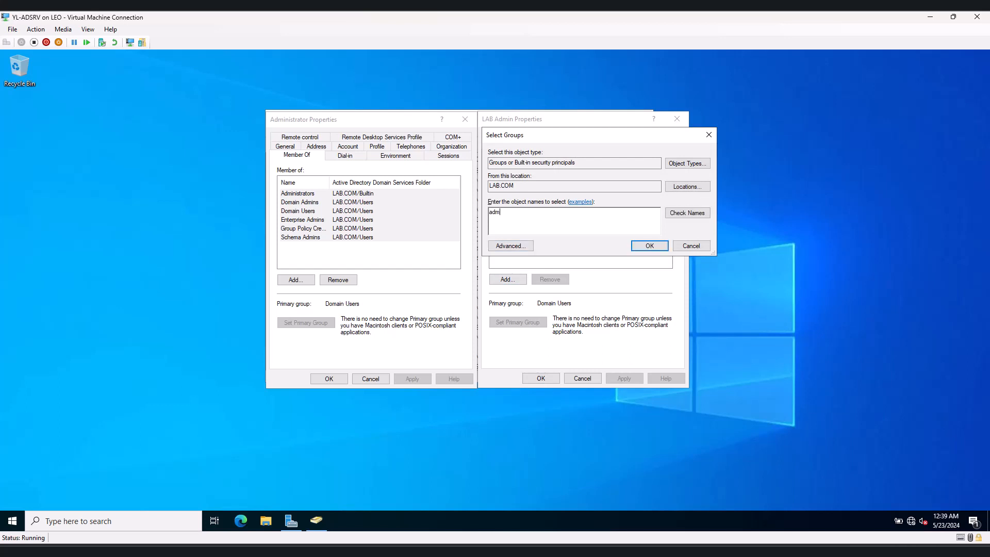
pyautogui.hotkey('ctrl', 'k')
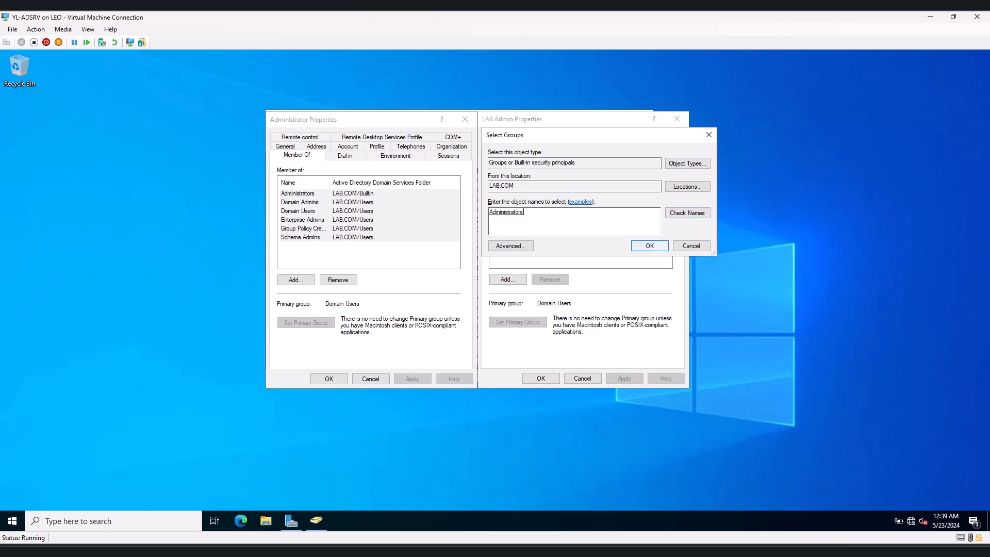
pyautogui.press('Return')
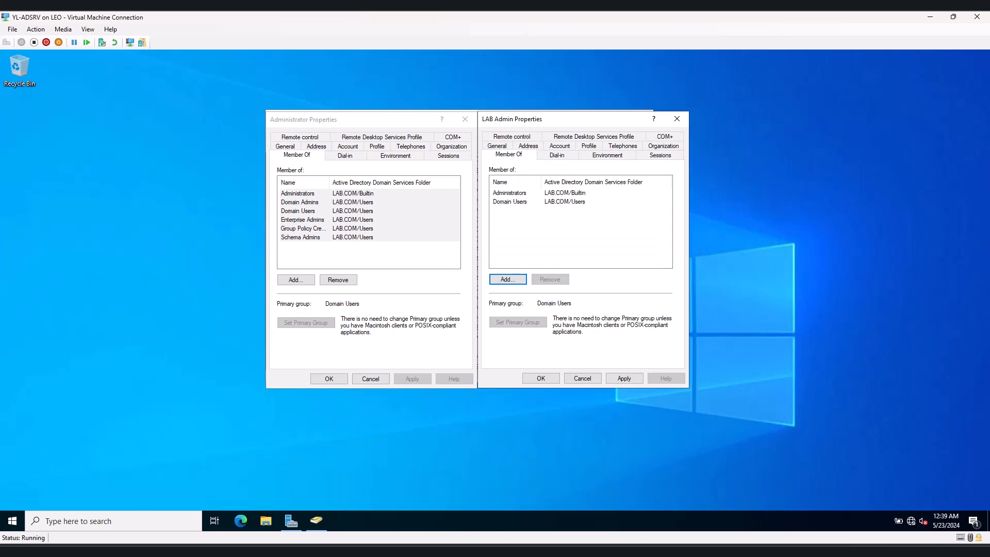
# Add LAB Admin to the Domain Admins, Enterprise Admins, Group Policy Creator and Schema Admins groups, and save the memberships
pyautogui.click(508, 279)
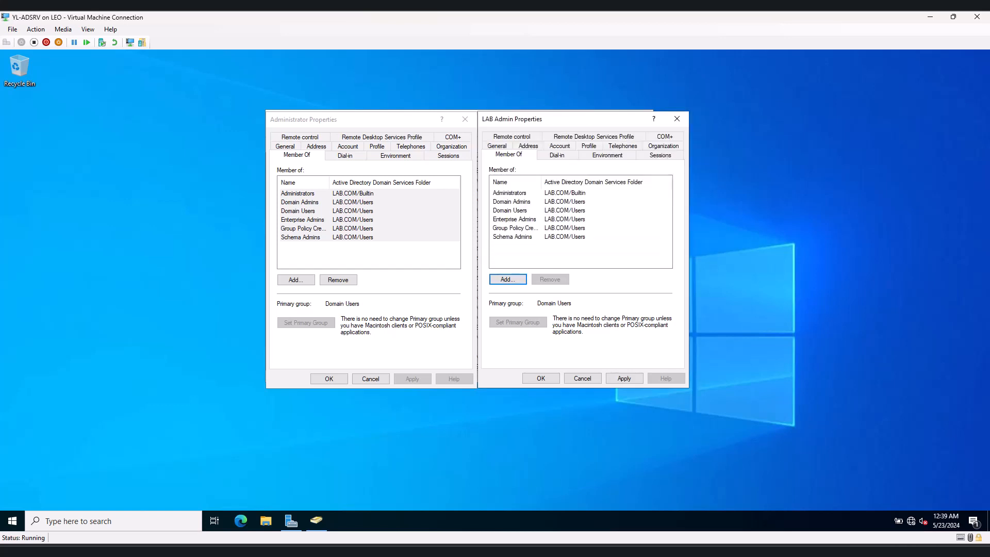
pyautogui.click(540, 378)
pyautogui.moveTo(504, 252); pyautogui.dragTo(504, 192)
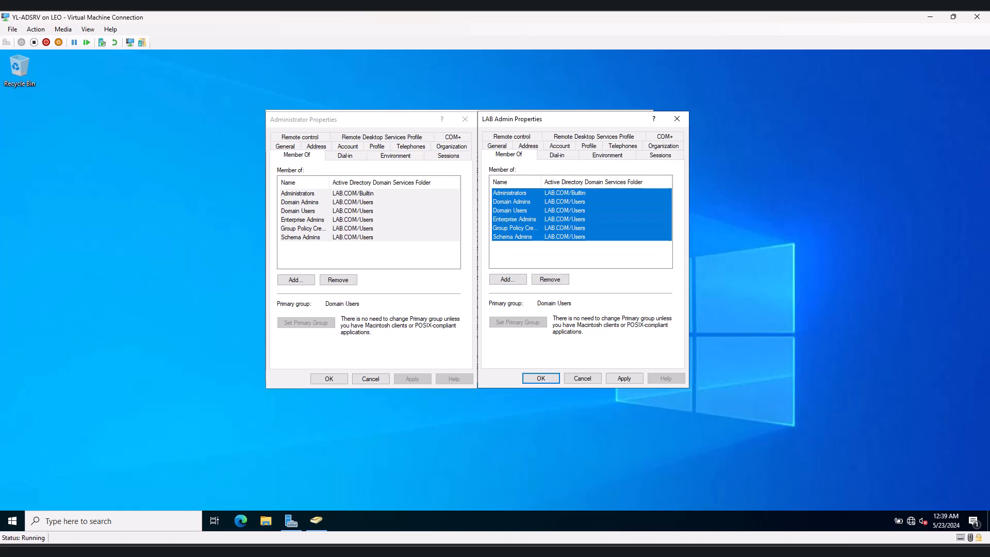
pyautogui.click(512, 236)
pyautogui.click(541, 378)
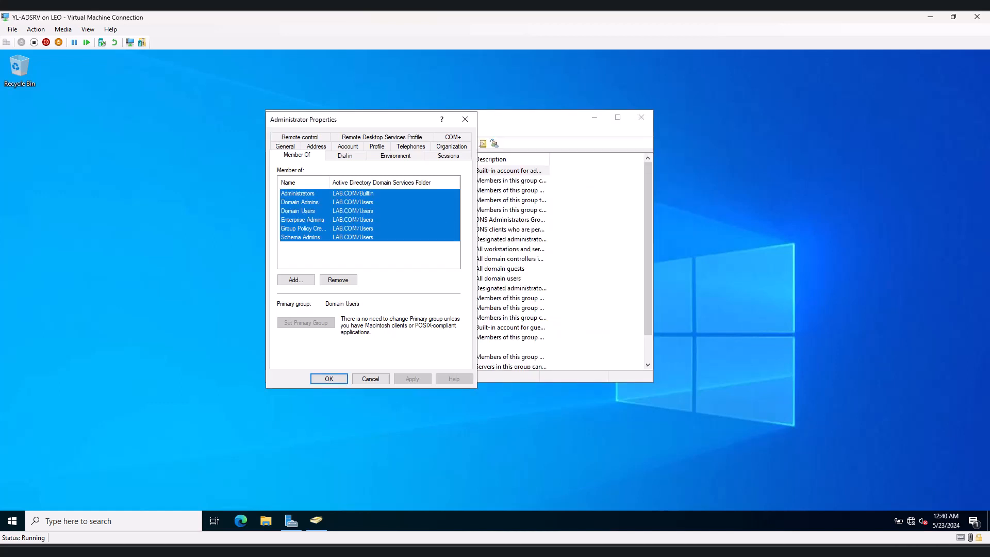
# Dismiss the Administrator account's properties without changes and close Active Directory Users and Computers
pyautogui.click(370, 378)
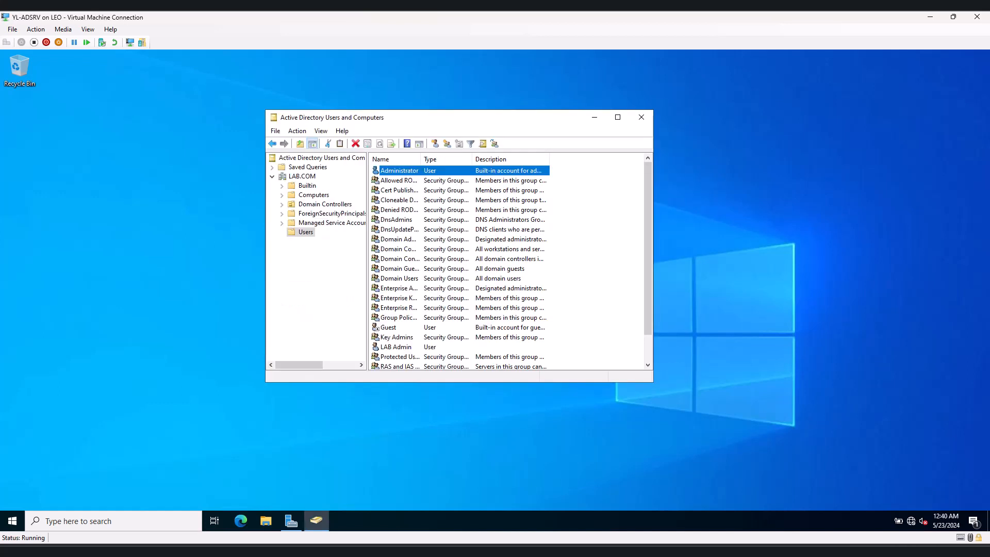
pyautogui.click(593, 257)
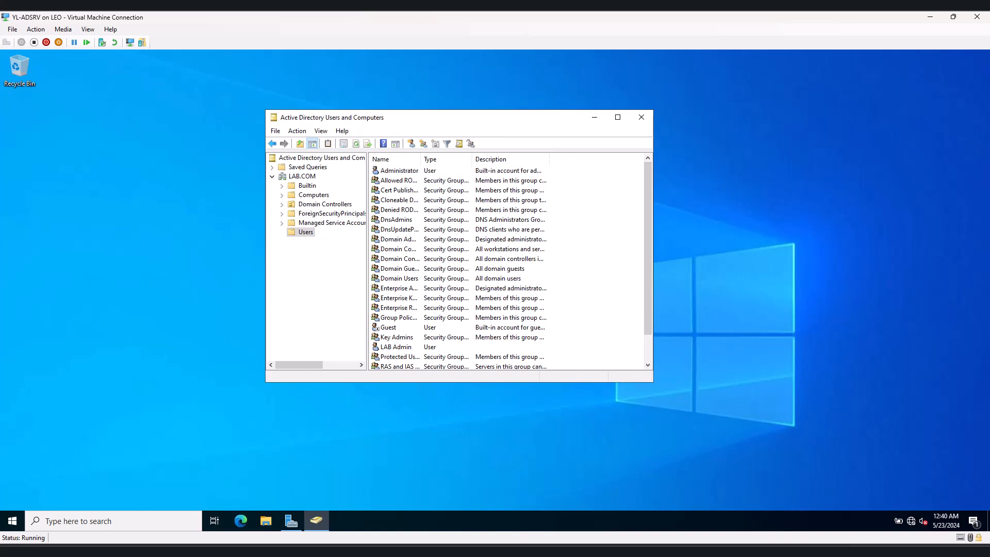
pyautogui.click(641, 117)
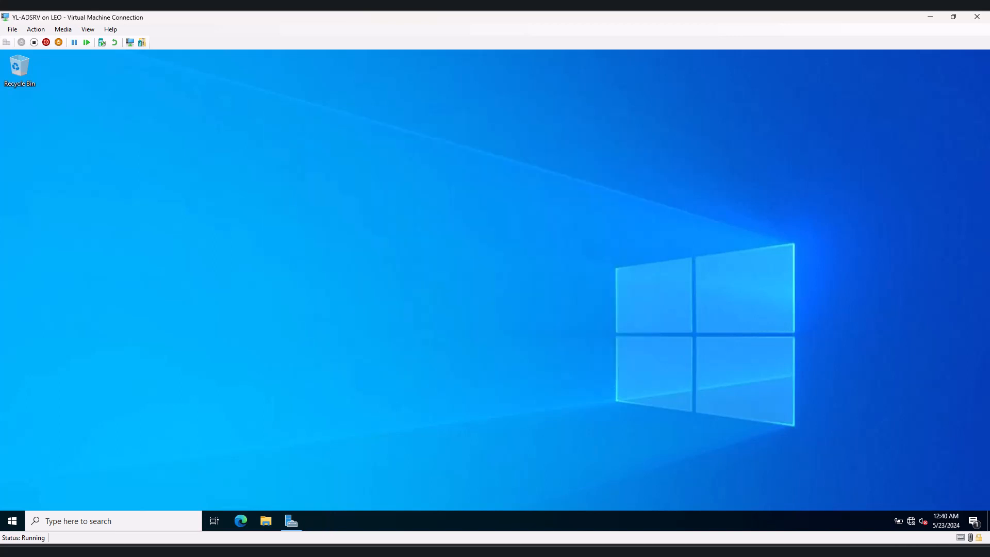
pyautogui.moveTo(547, 153); pyautogui.dragTo(369, 287)
pyautogui.rightClick(369, 287)
pyautogui.click(396, 318)
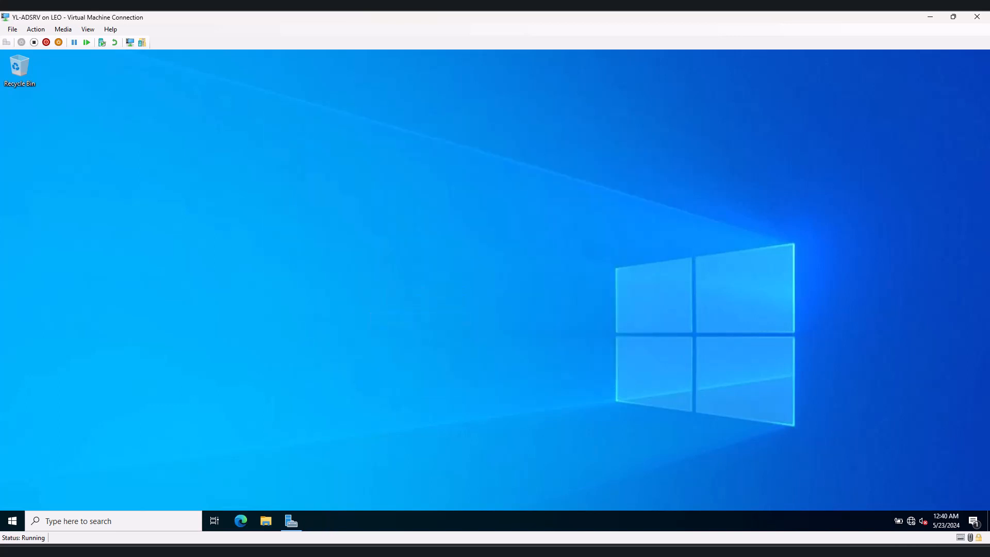